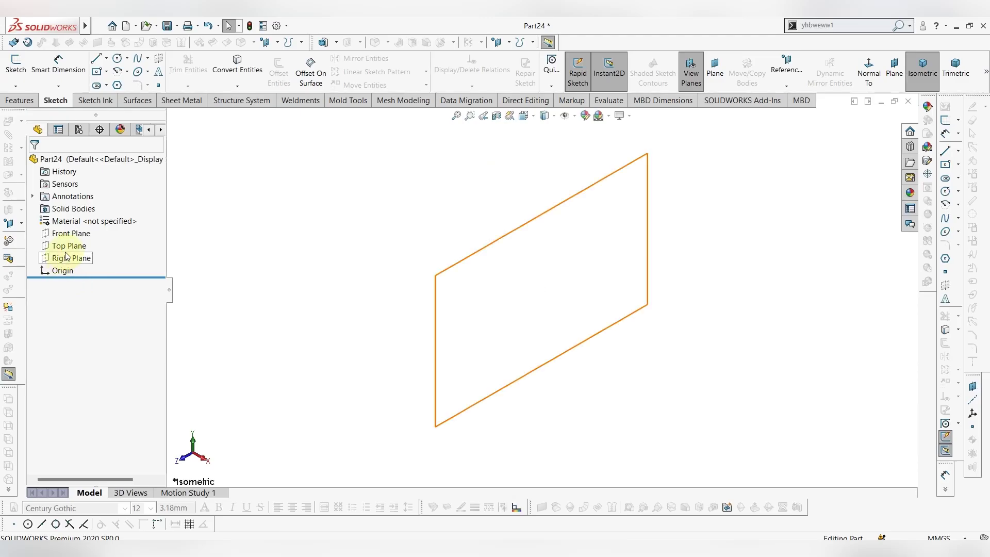
Start a new sketch on the Top Plane.
click(69, 245)
right_click(72, 245)
click(106, 228)
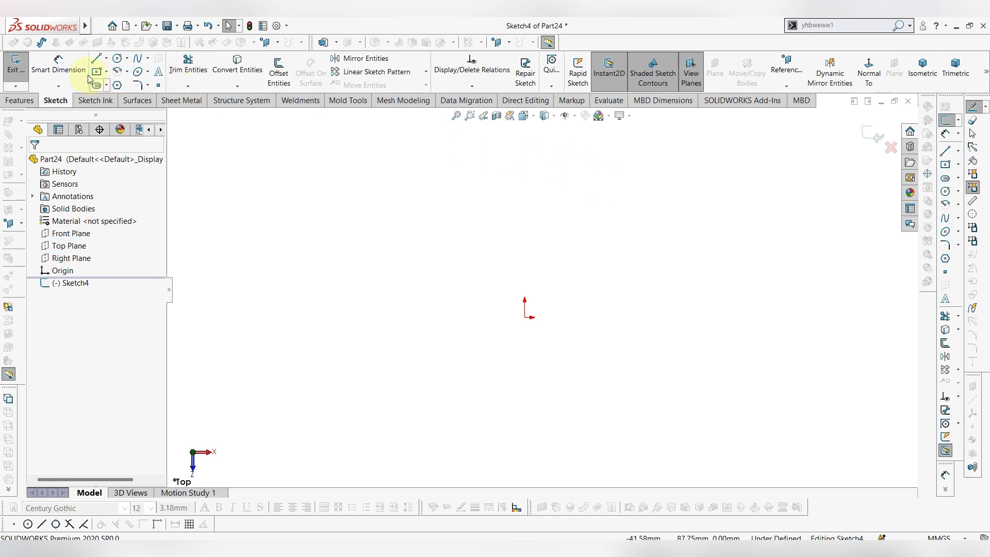
Draw an outer and an inner concentric circle centred at the origin.
click(117, 59)
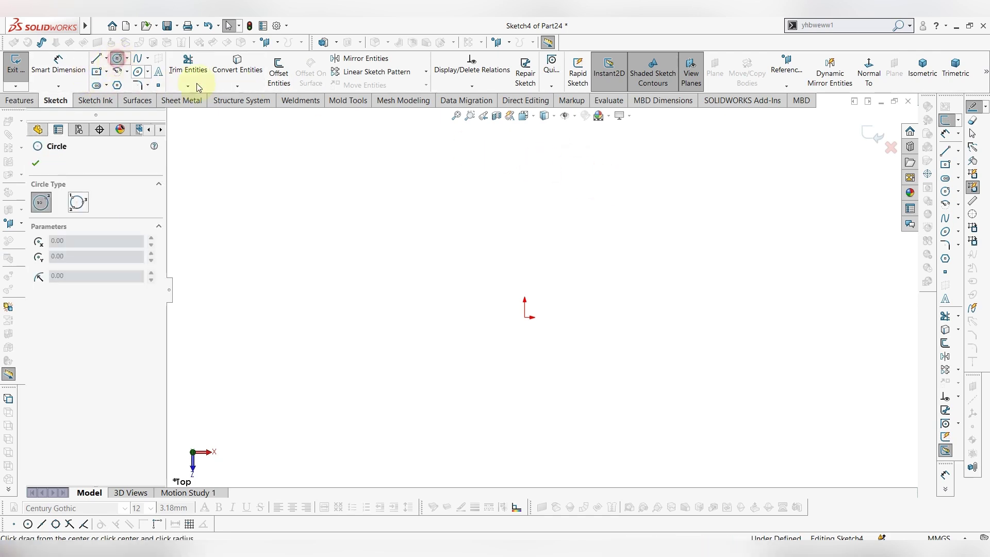
click(524, 317)
click(524, 387)
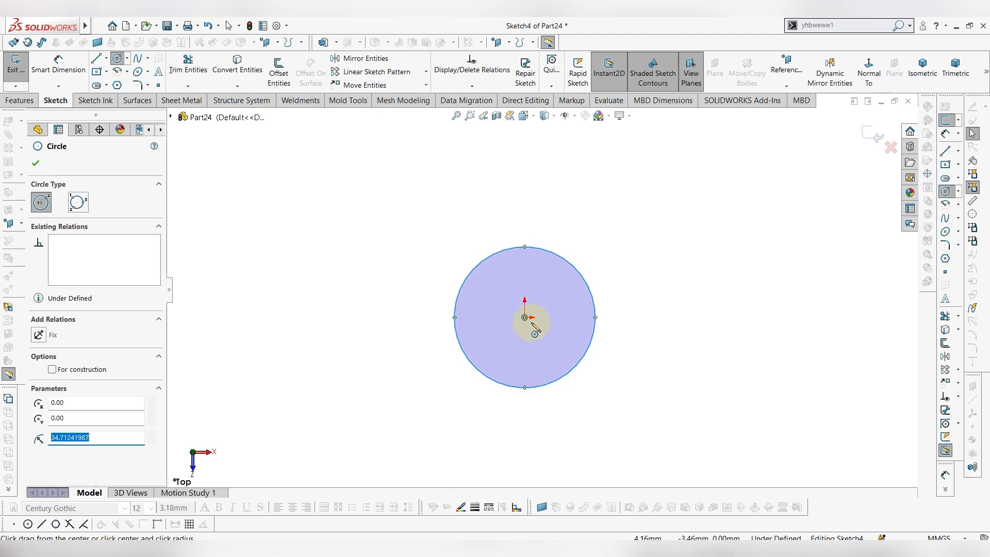
click(524, 317)
click(534, 360)
scroll(678, 348, up, 3)
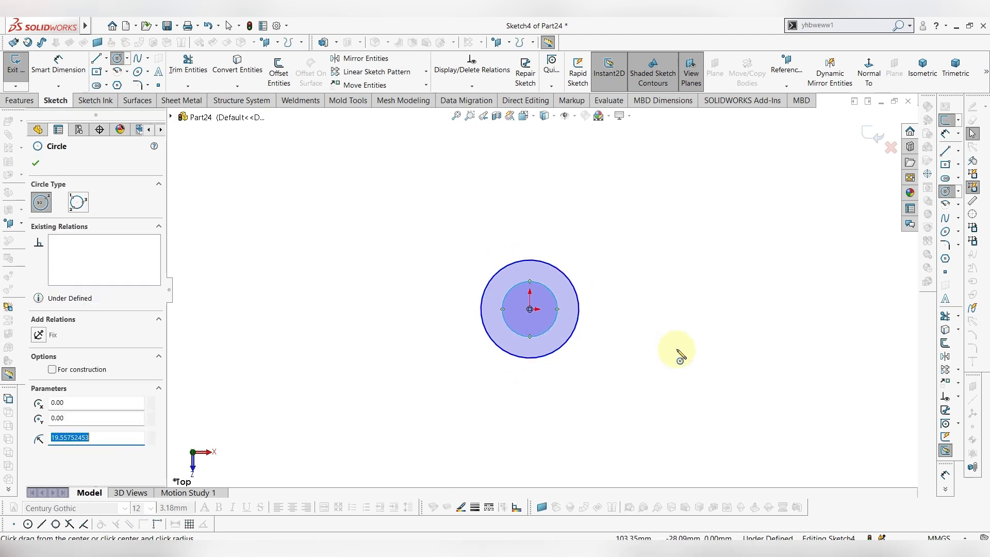
scroll(382, 318, down, 3)
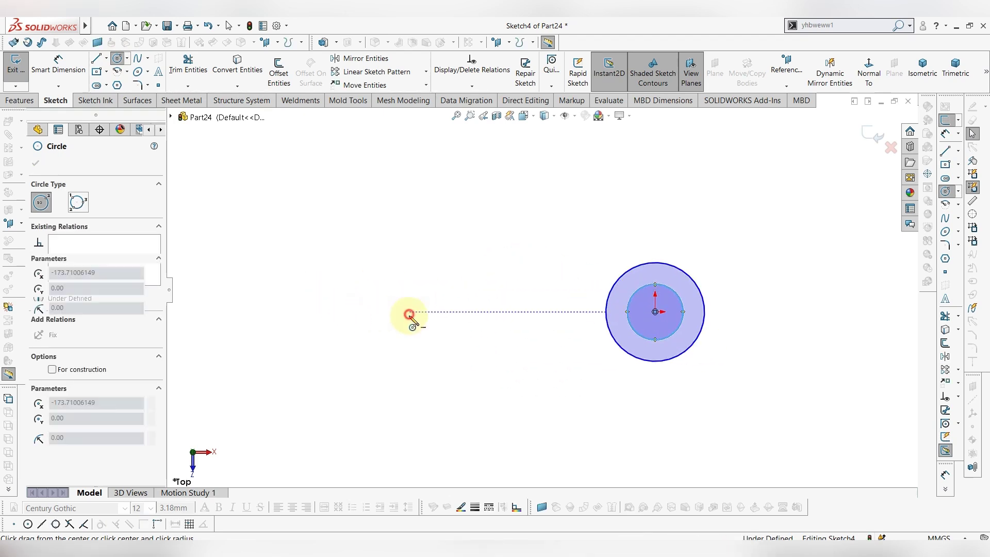
Draw a second pair of concentric circles to the left of the origin.
click(409, 312)
click(413, 356)
click(408, 312)
click(414, 333)
key(Escape)
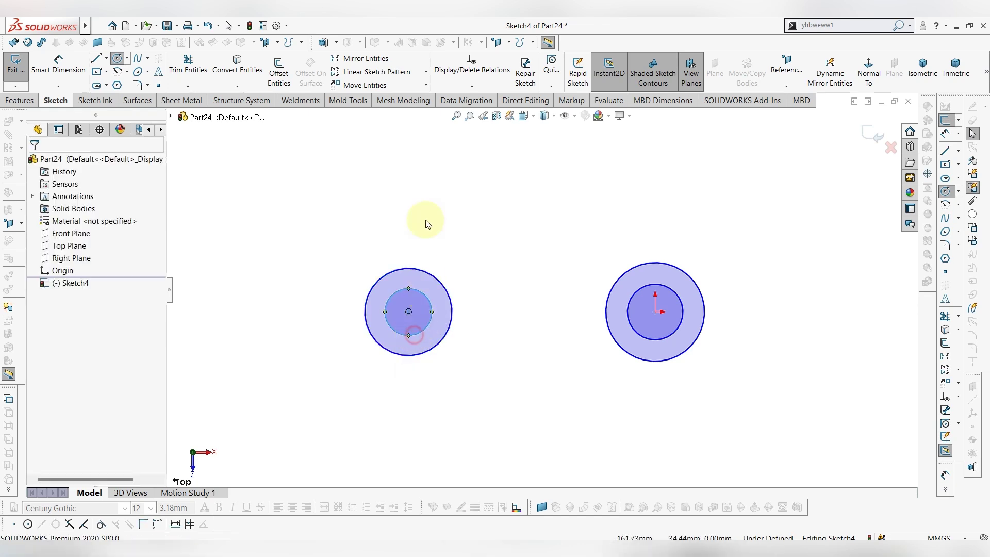
click(52, 66)
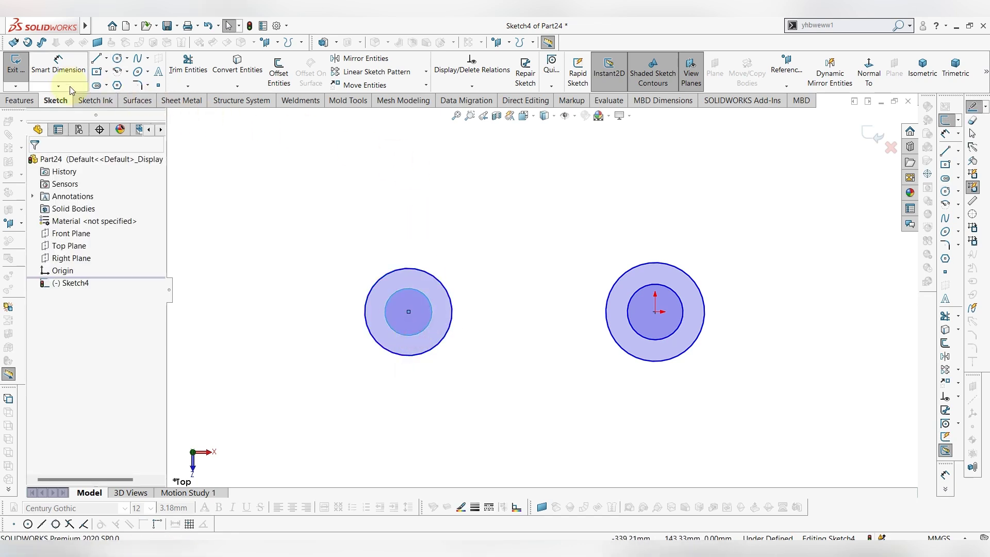
Set the distance between the two circle centres to 82 mm.
click(408, 311)
click(658, 313)
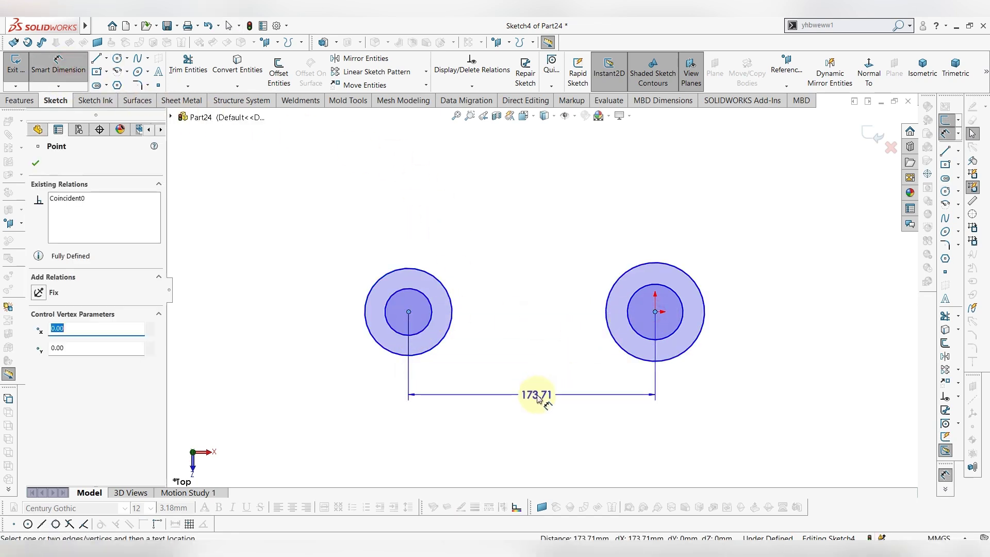
click(539, 396)
text(82)
key(Return)
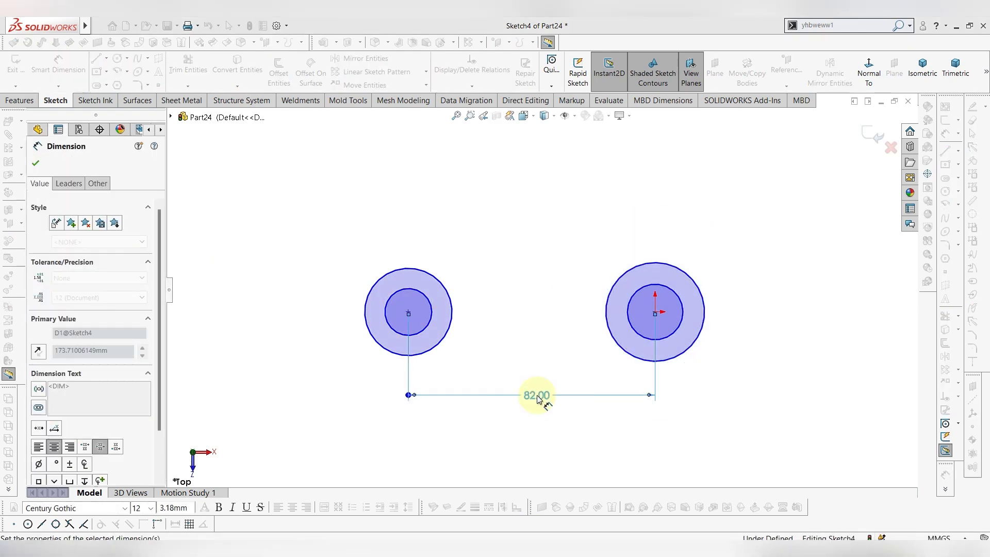
Dimension the right circles to diameters 54 and 24.
click(681, 280)
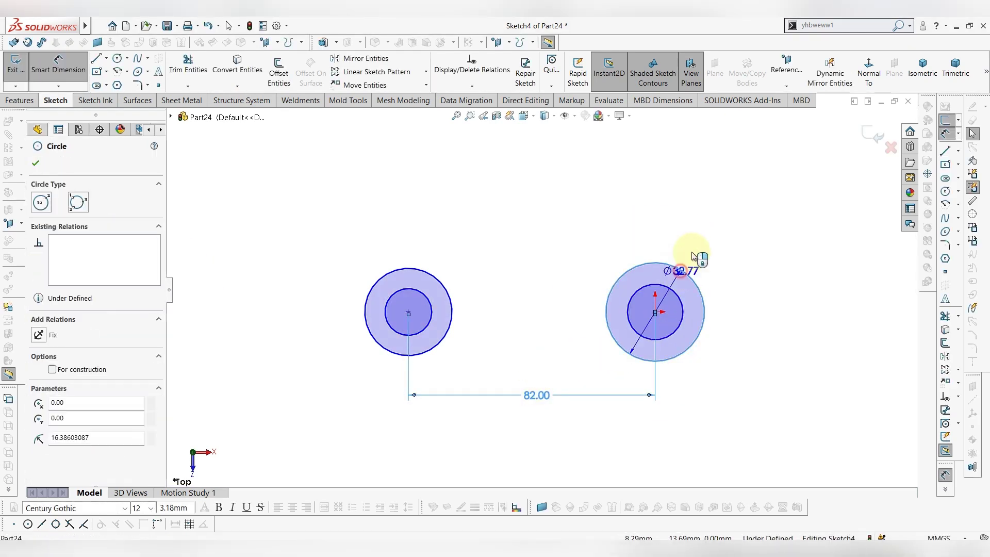
click(715, 230)
text(54)
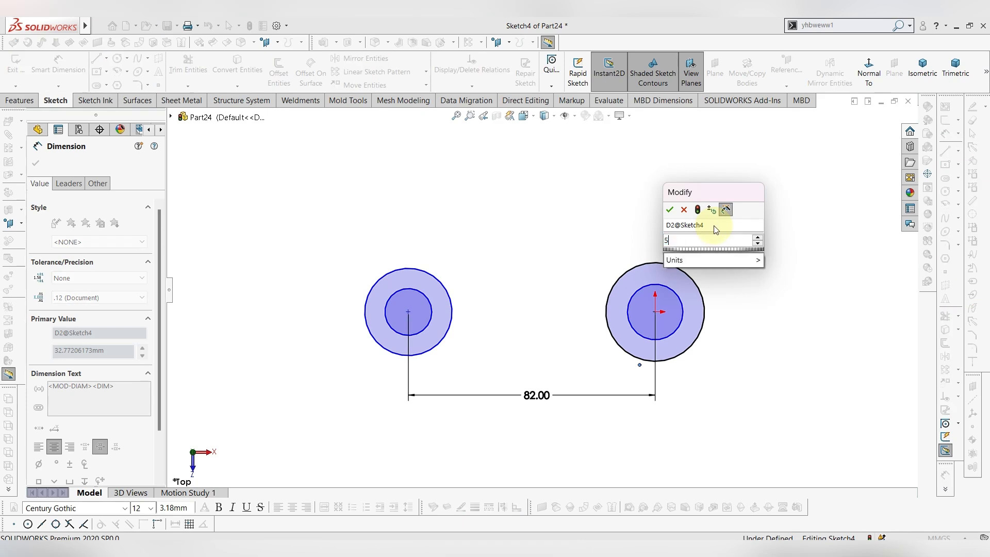
key(Return)
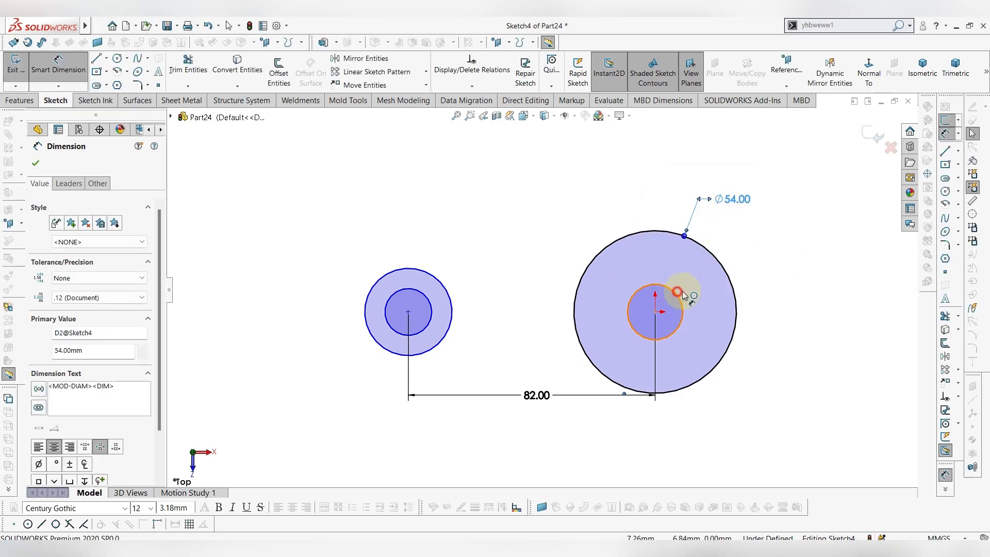
click(675, 288)
click(764, 249)
text(24)
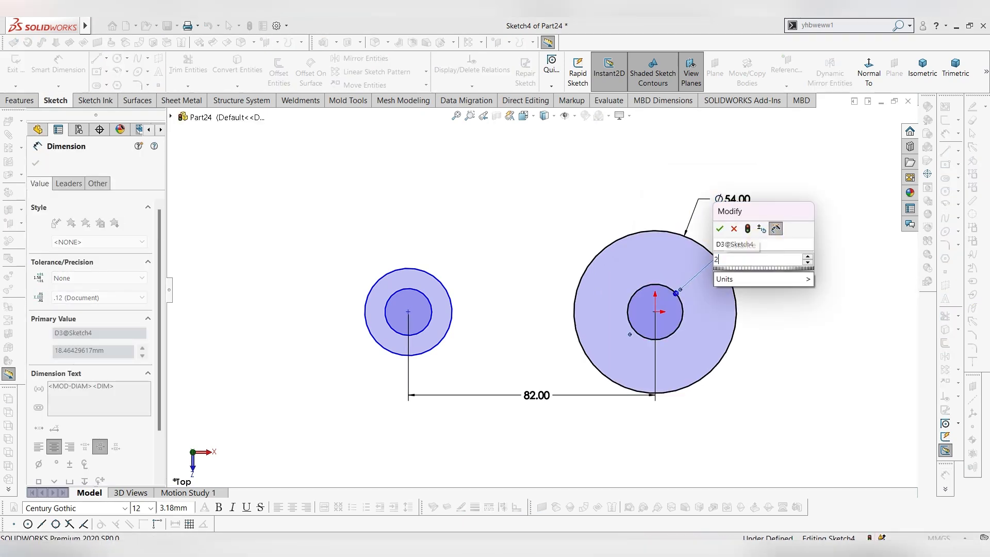
key(Return)
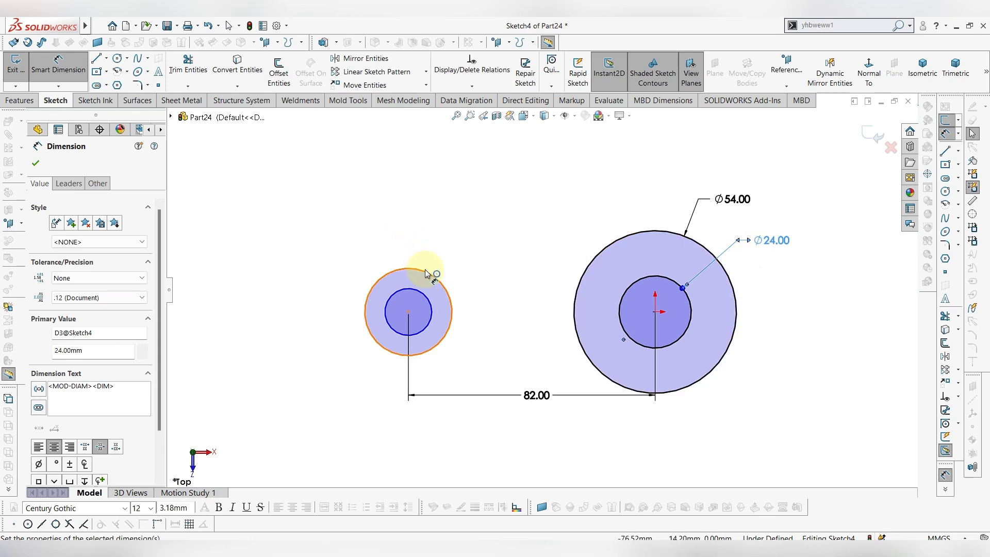
Dimension the left circles to diameters 36 and 18.
click(424, 271)
click(486, 225)
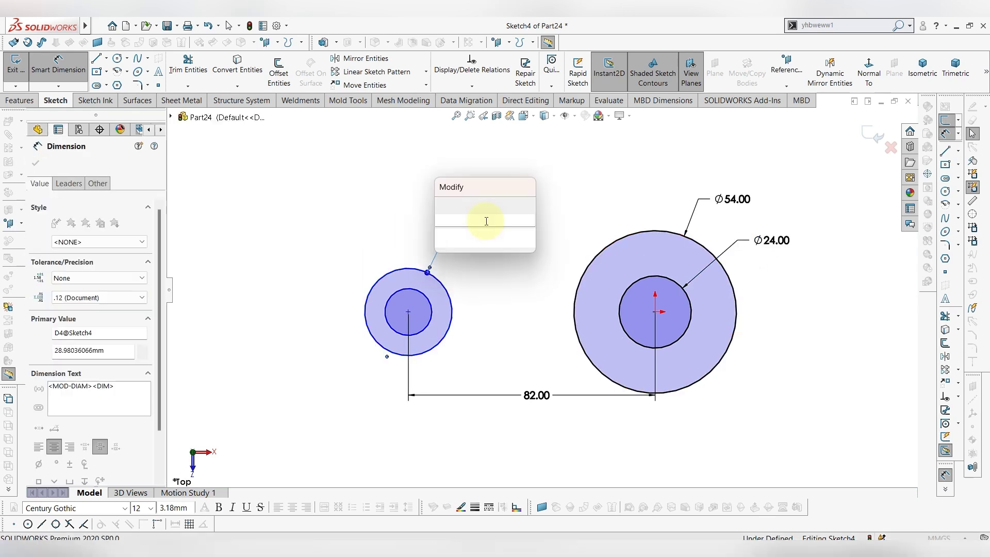
text(36)
key(Return)
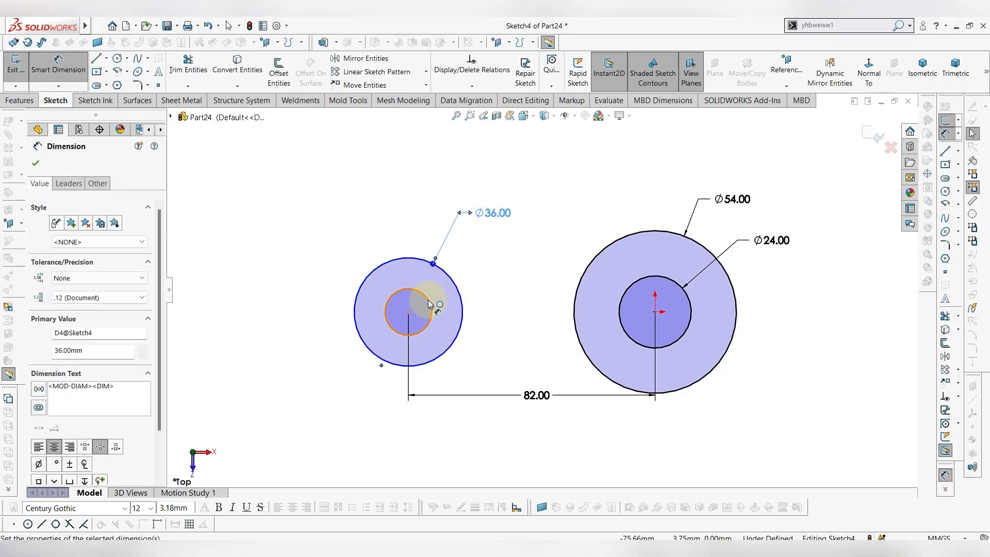
click(431, 306)
click(512, 260)
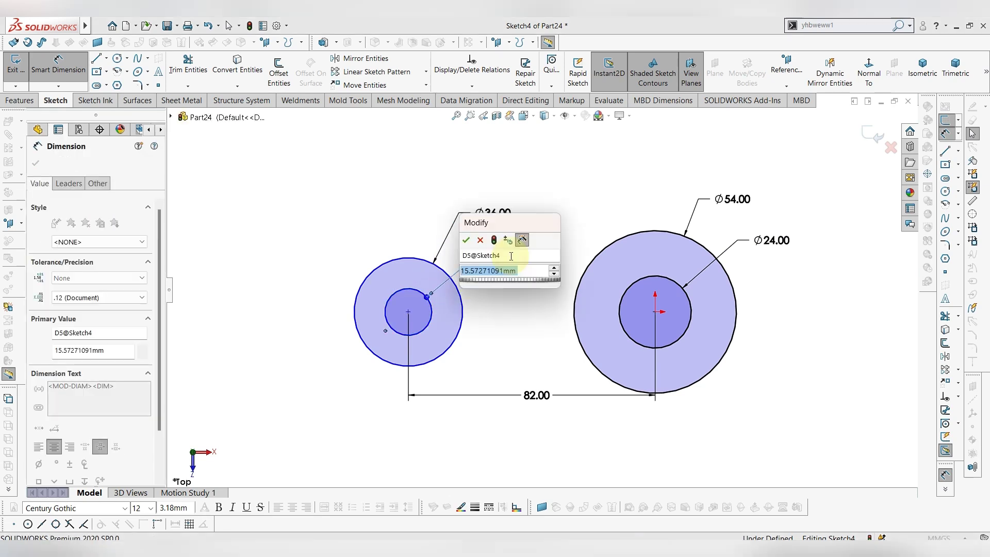
text(18)
key(Return)
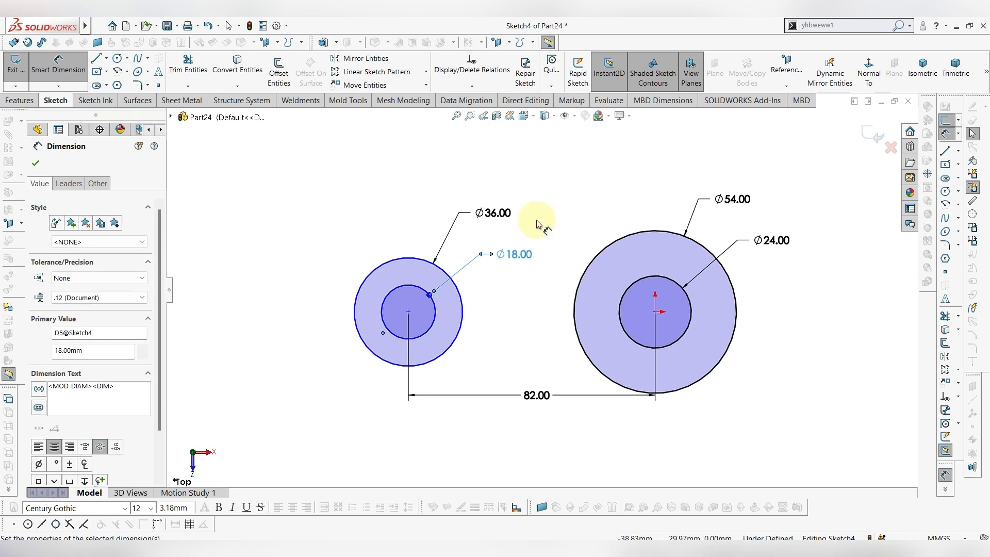
key(Escape)
Add a Horizontal relation between the two circle centres.
click(409, 311)
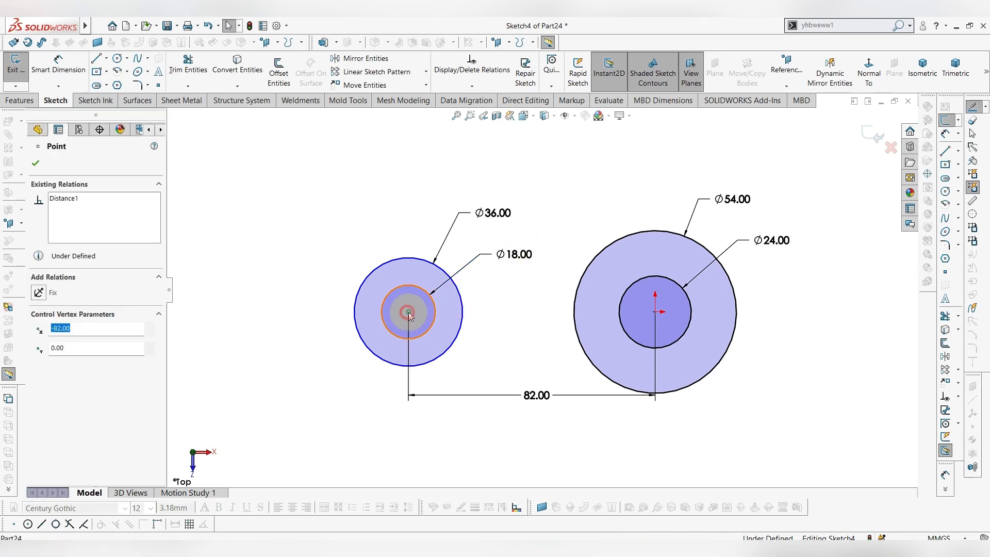
ctrl+click(655, 312)
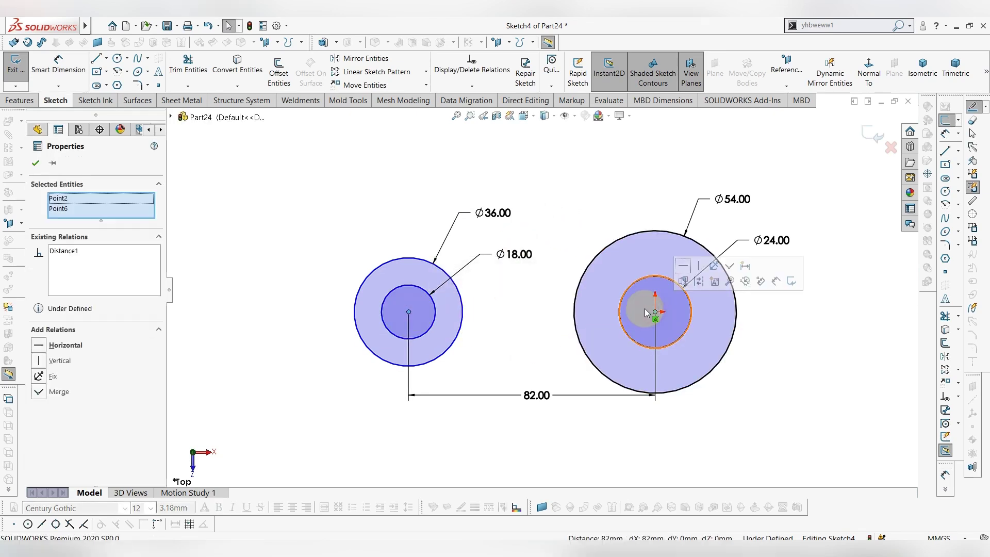
click(682, 267)
click(36, 164)
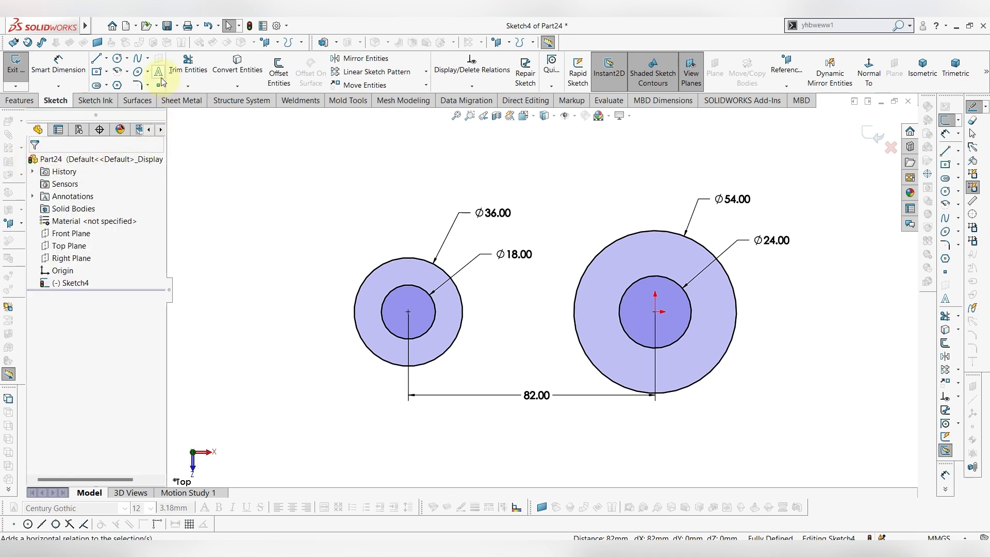
Draw upper and lower tangent lines spanning from the left to the right outer circle.
click(96, 59)
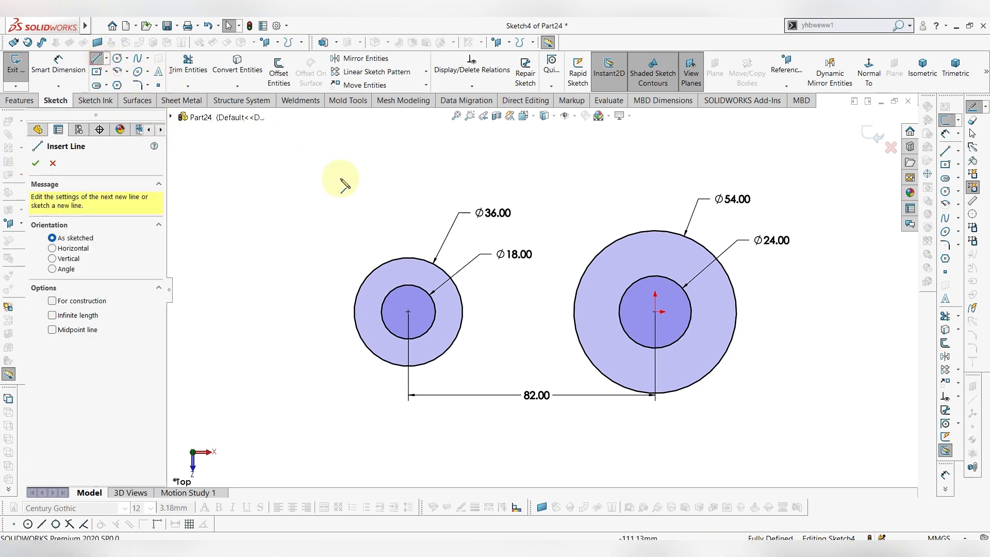
click(408, 258)
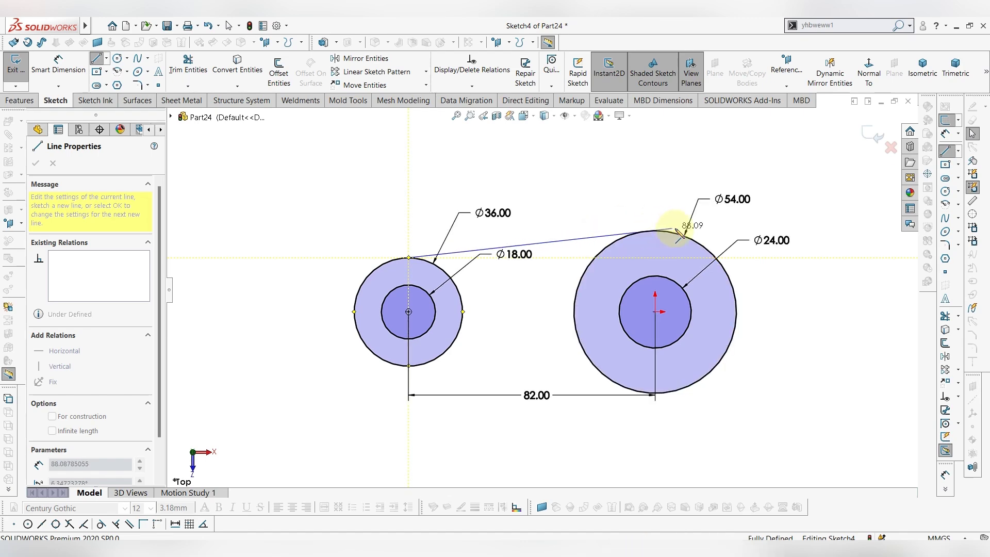
click(733, 222)
key(Escape)
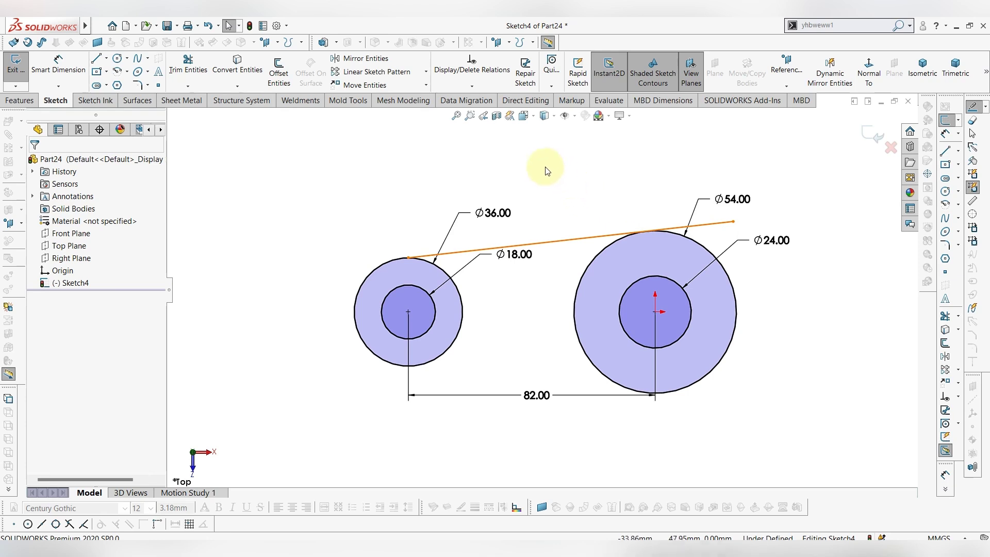
right_click(542, 166)
click(690, 241)
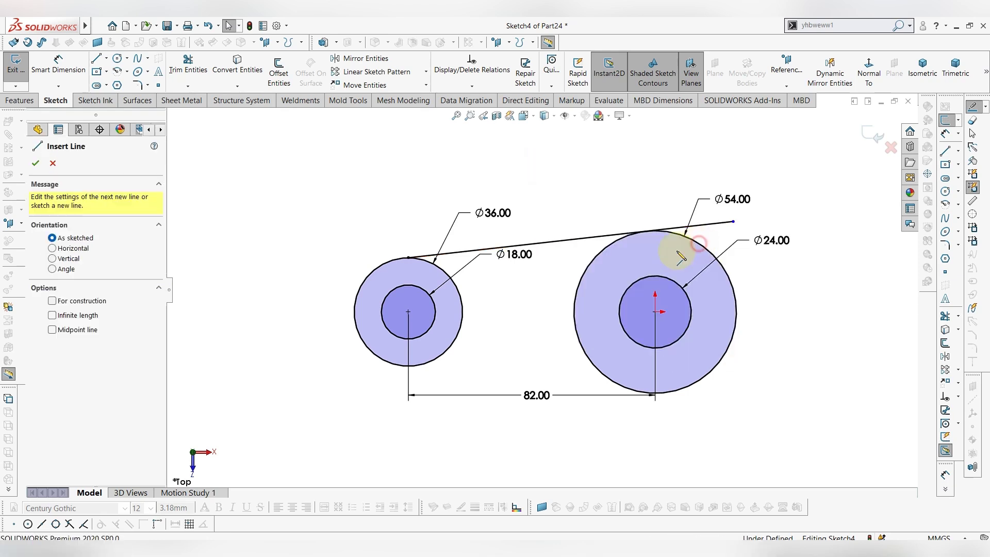
click(407, 366)
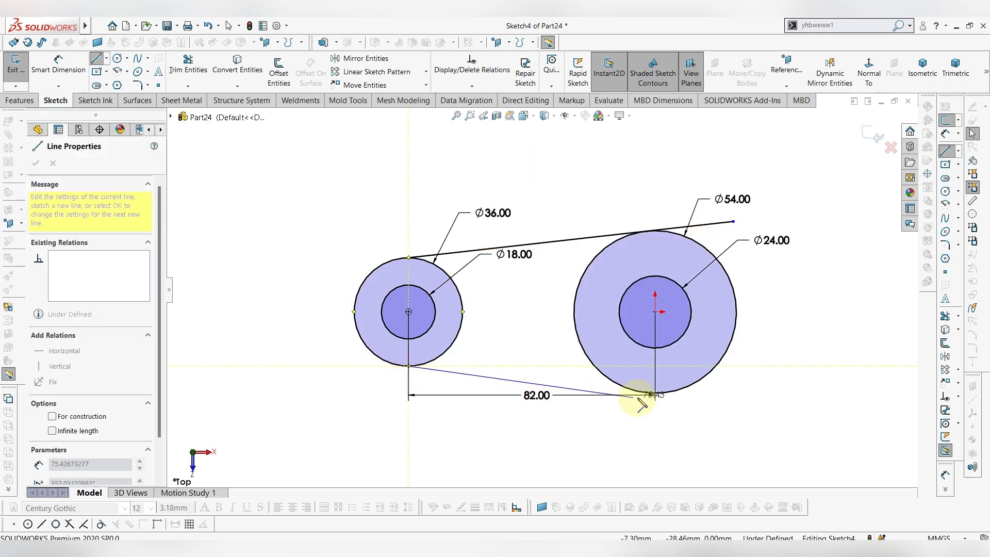
click(724, 402)
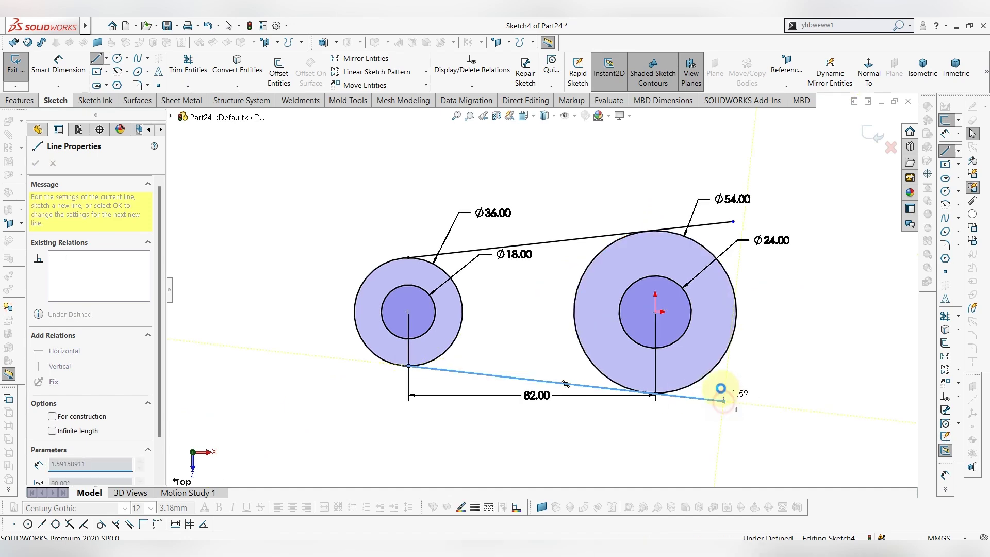
key(Escape)
Trim the line overhangs past the right circle and zoom to fit.
click(207, 68)
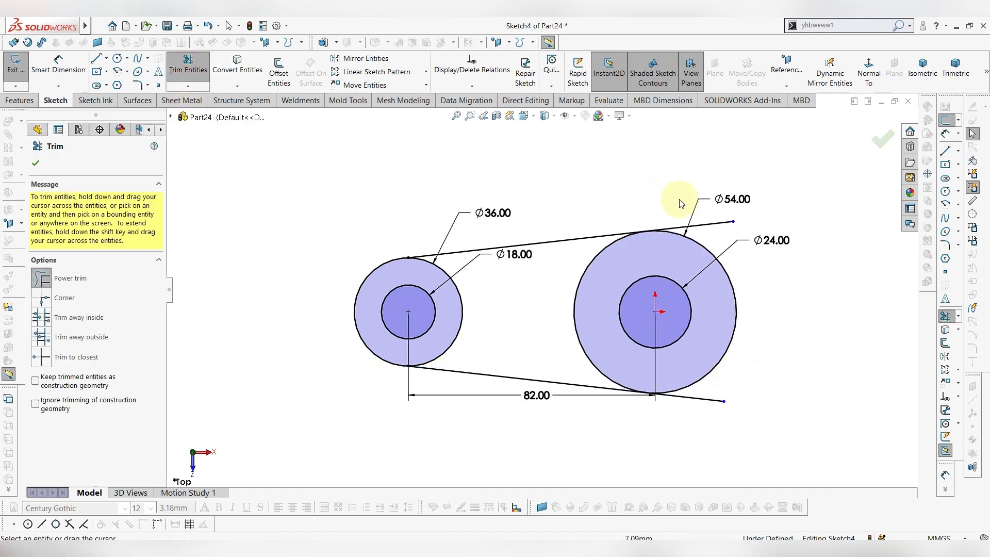
drag(711, 217, 714, 229)
drag(732, 384, 693, 426)
key(Escape)
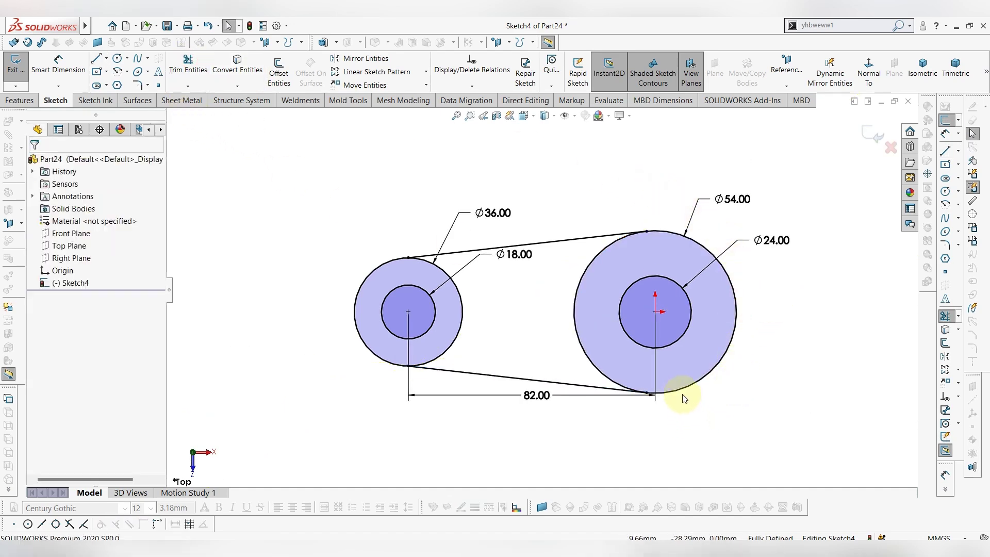
key(f)
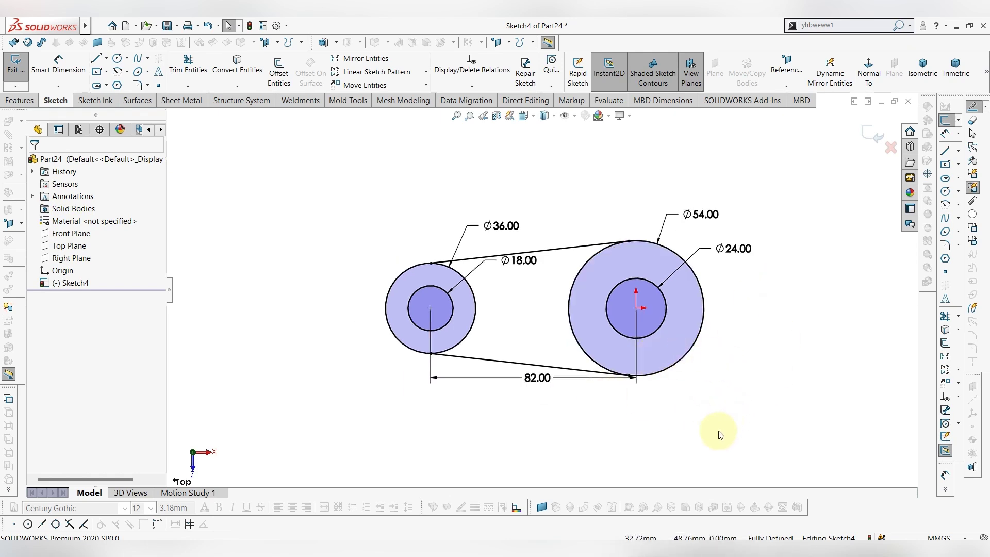
Extrude the Ø54 ring around the Ø24 hole 35 mm as a boss.
mouse_move(691, 316)
middle_down()
mouse_move(698, 215)
mouse_move(725, 210)
mouse_move(717, 248)
middle_up()
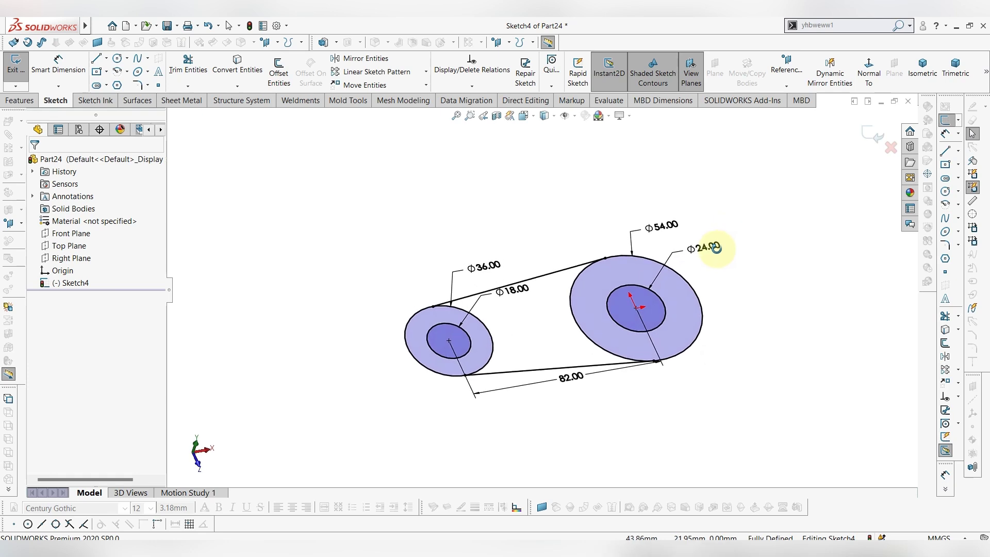
scroll(776, 324, down, 2)
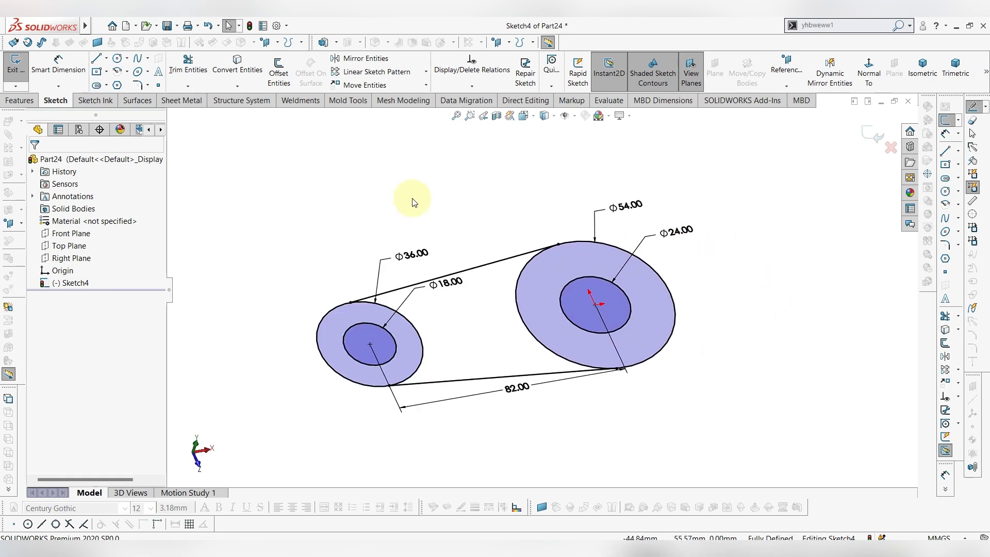
click(364, 304)
click(321, 230)
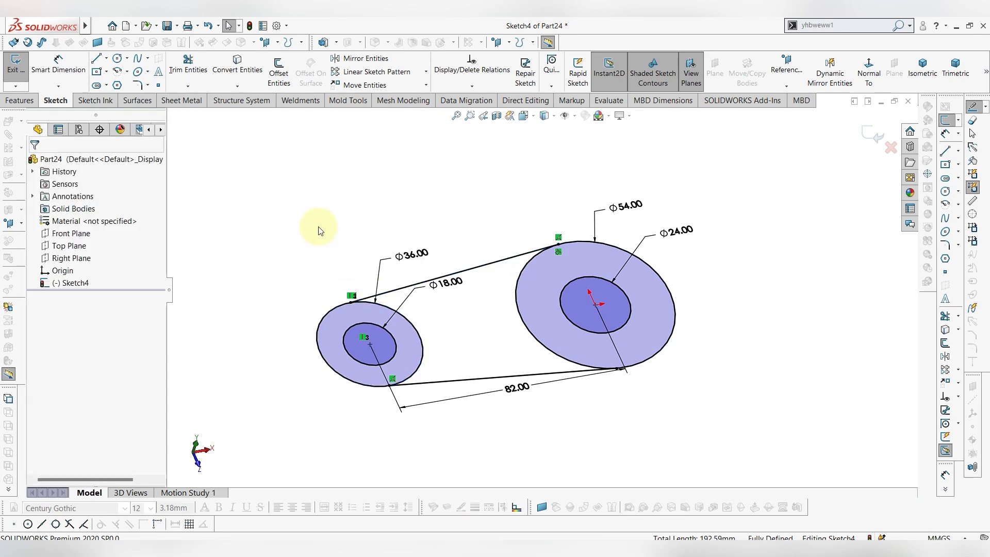
click(18, 101)
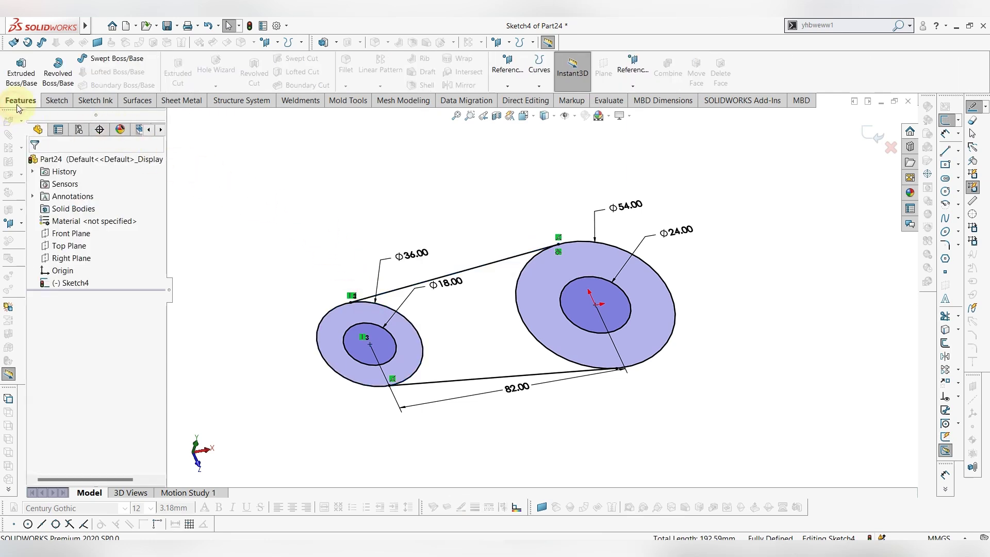
click(22, 72)
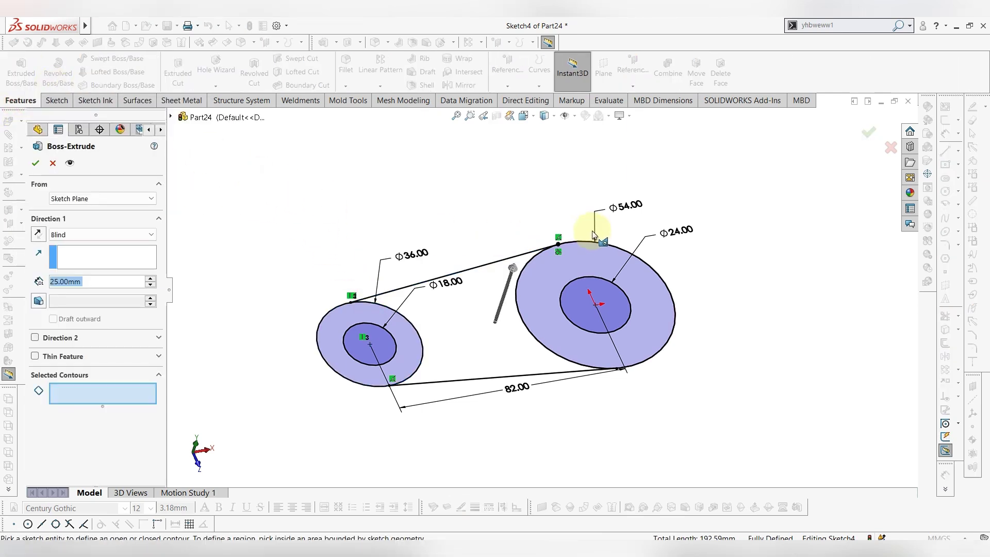
click(596, 248)
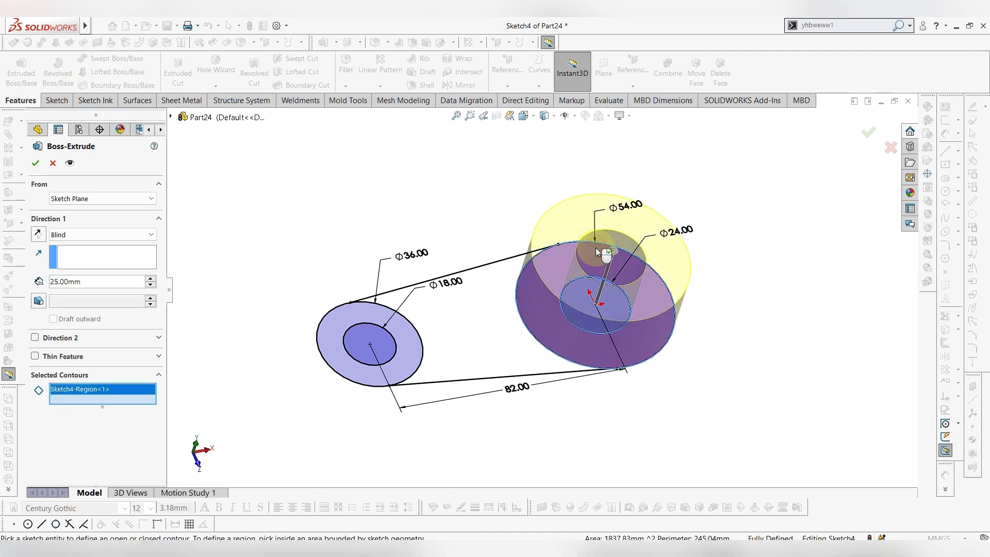
click(105, 278)
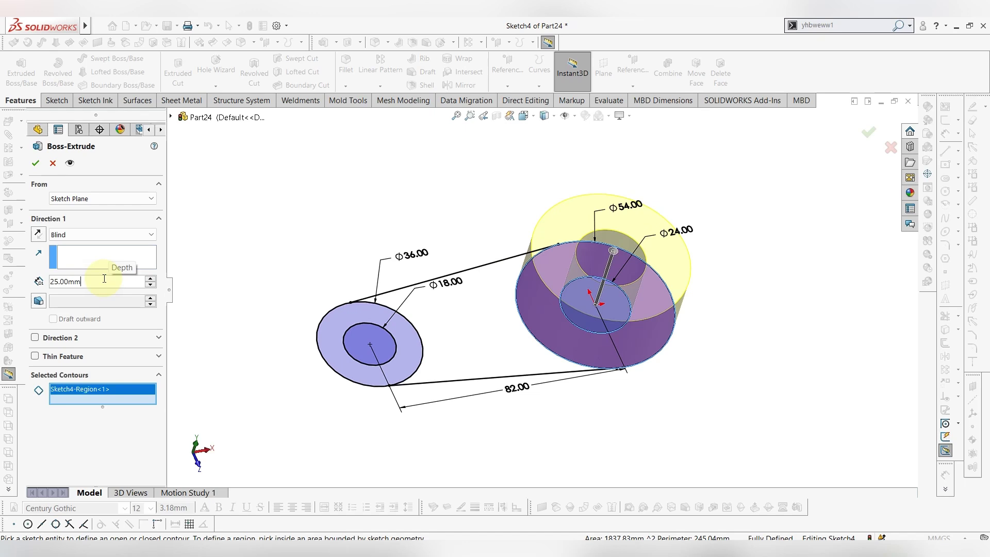
text(35)
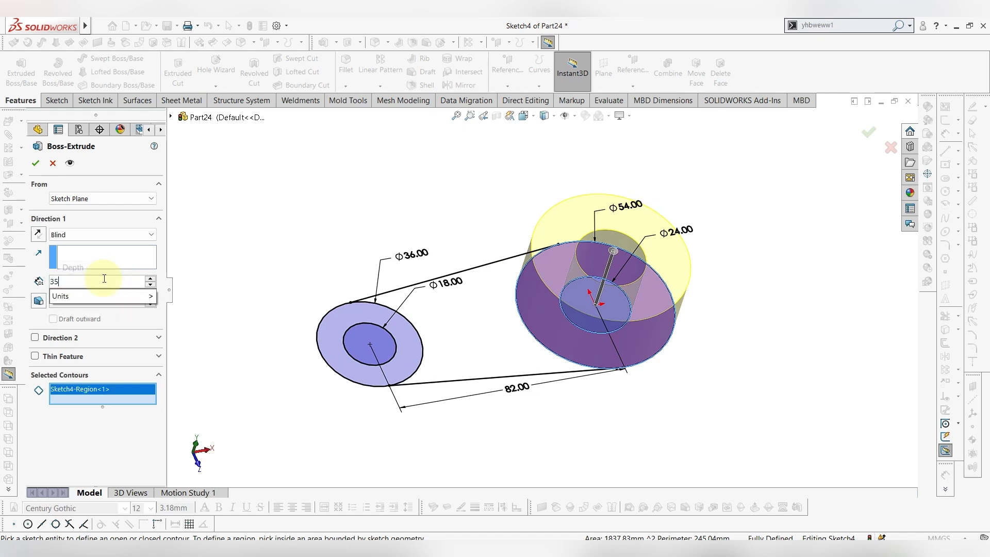
key(Return)
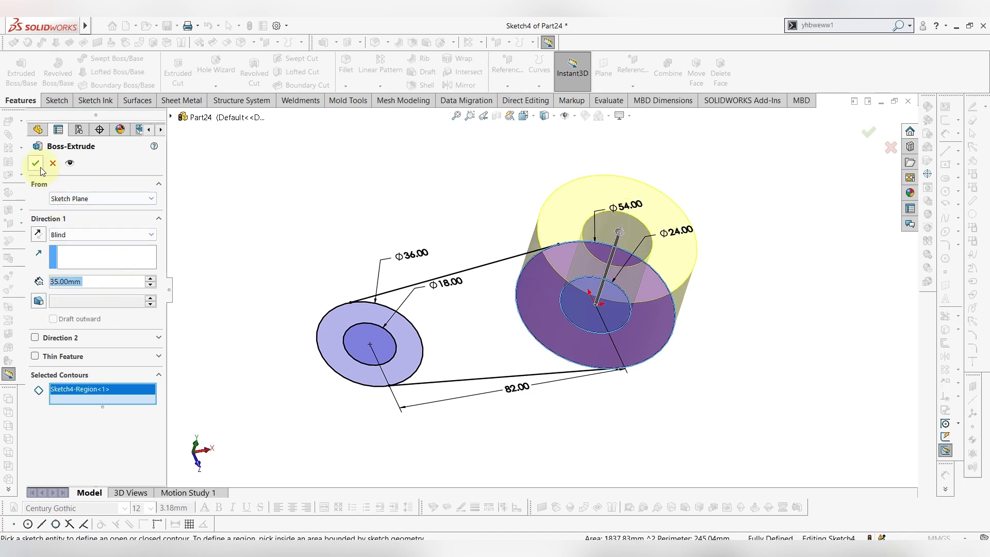
click(35, 163)
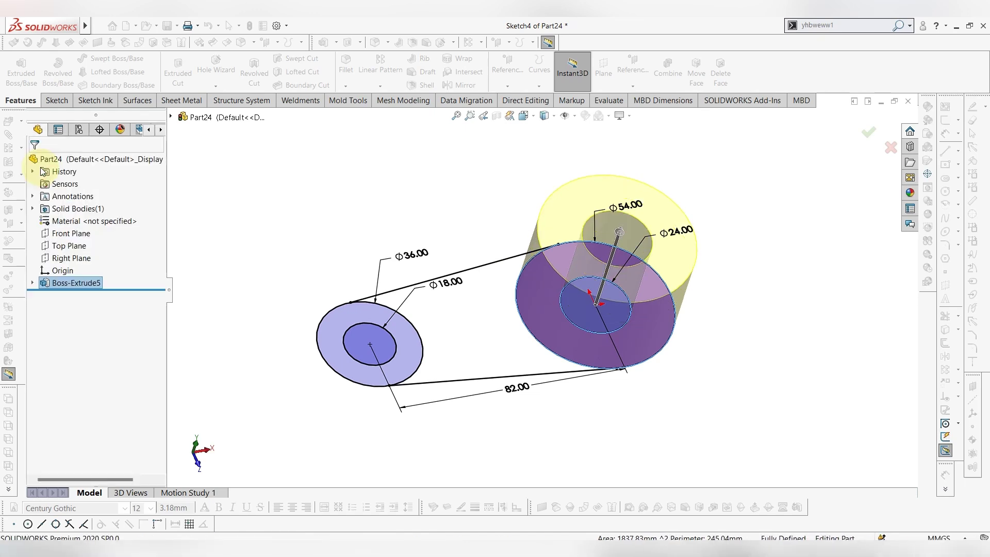
Extrude the Sketch4 region between the tangent lines 15 mm, merged with the ring.
click(32, 283)
click(77, 295)
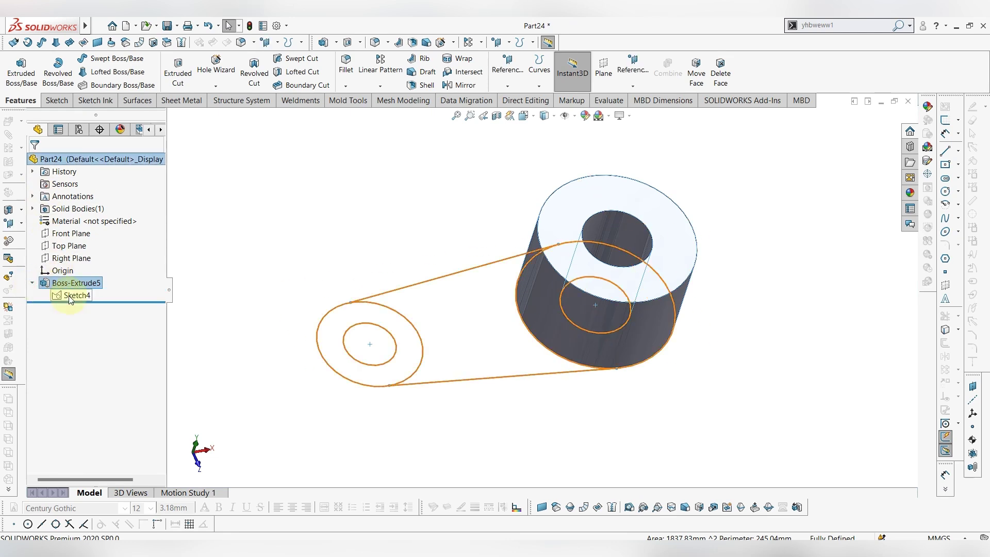
click(20, 66)
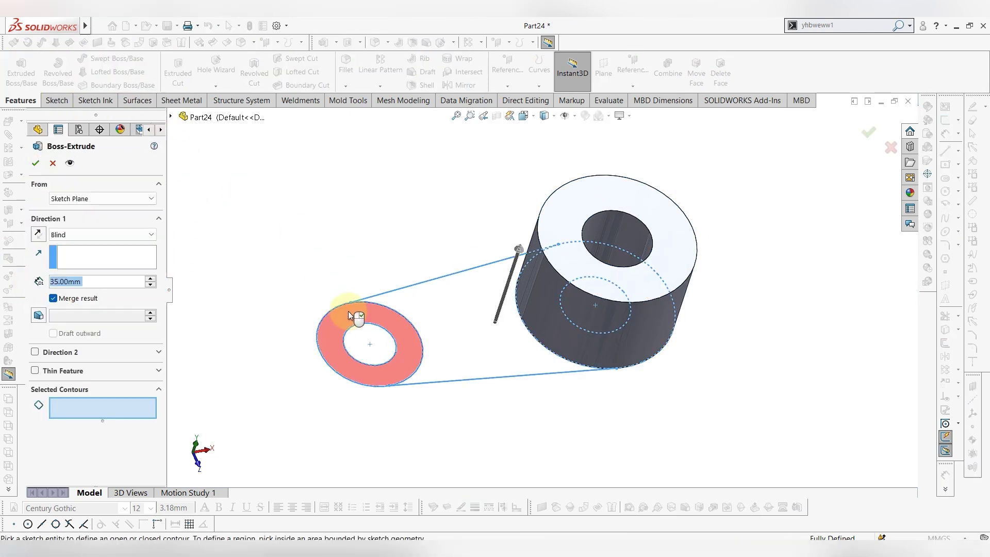
click(456, 316)
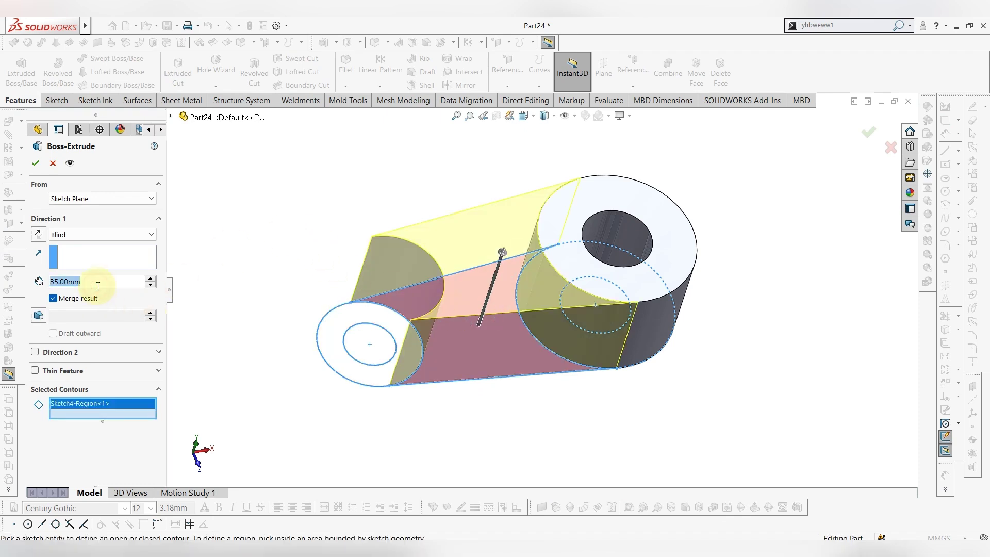
text(15)
key(Return)
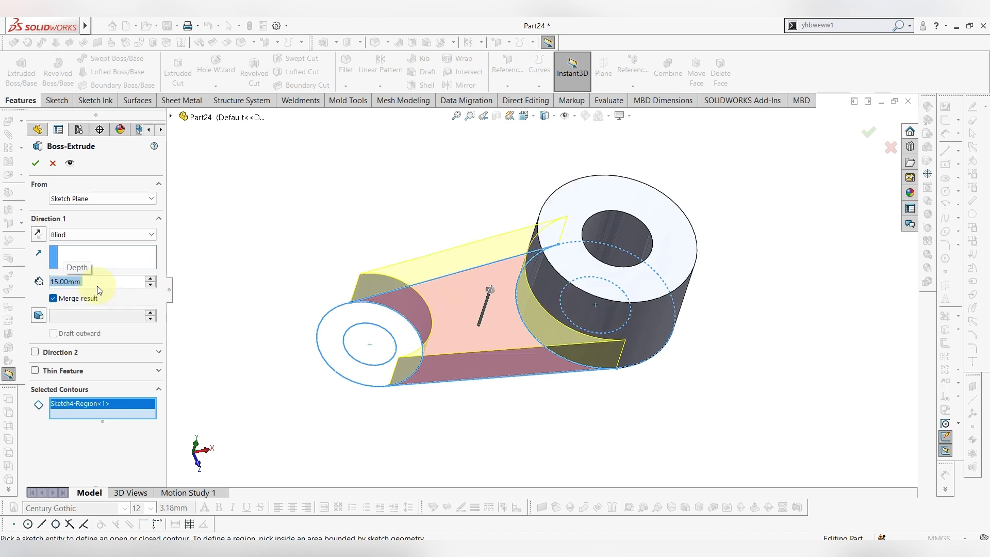
click(35, 164)
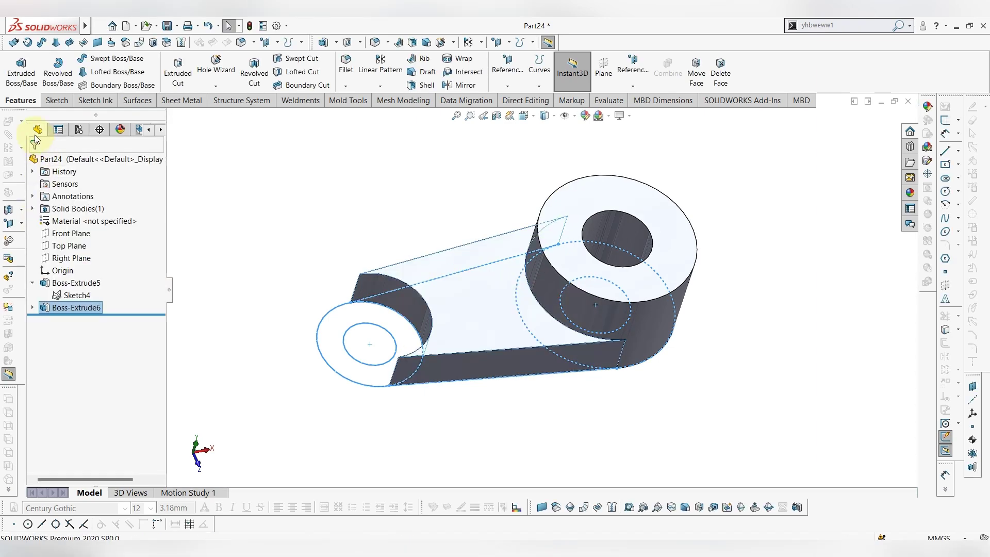
click(75, 294)
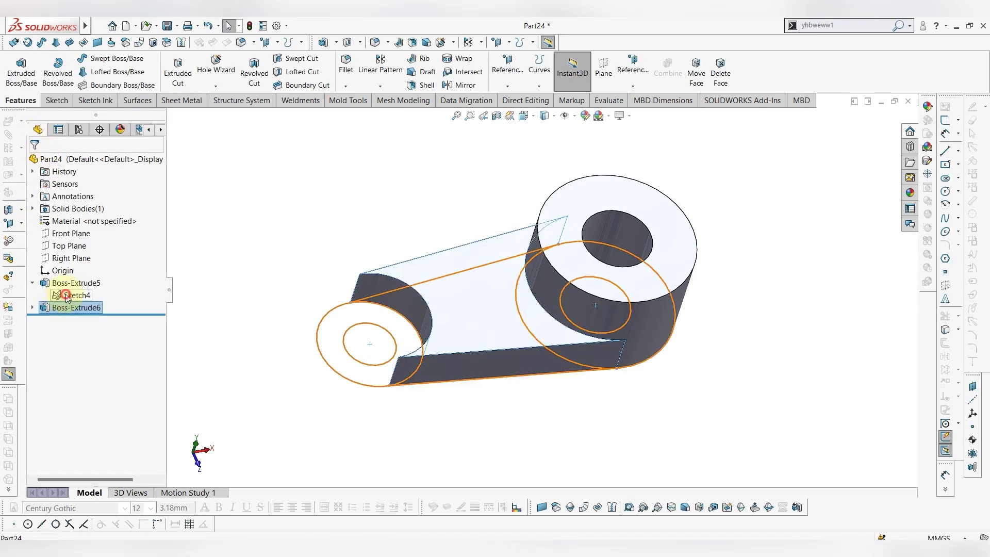
Extrude the small ring around the Ø18 hole 25 mm, after undoing a failed first attempt.
click(24, 72)
click(328, 324)
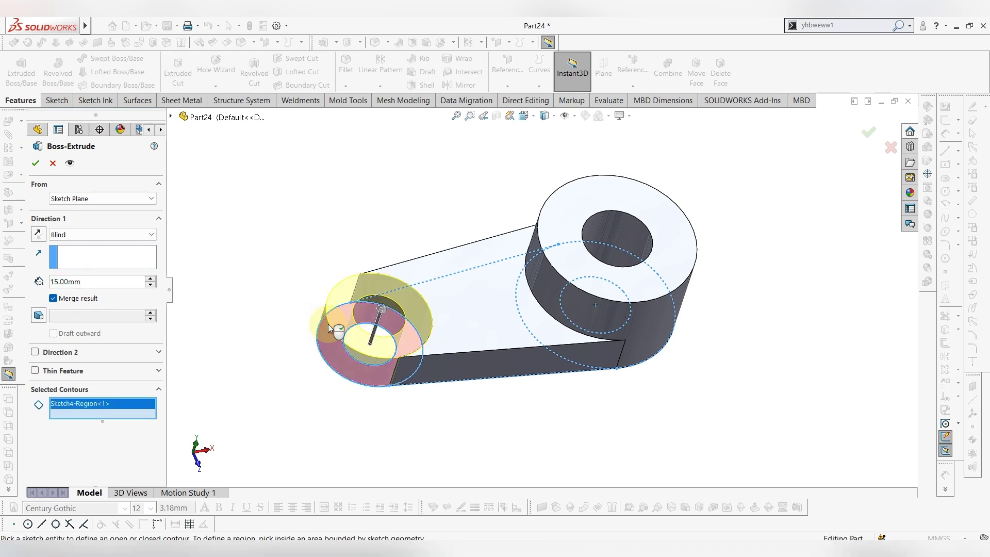
right_click(328, 324)
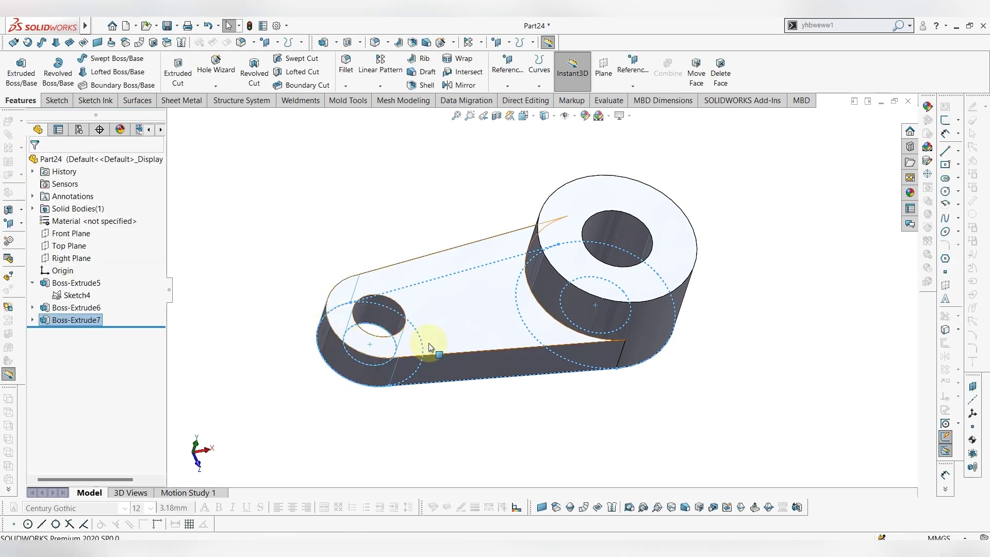
key(ctrl+z)
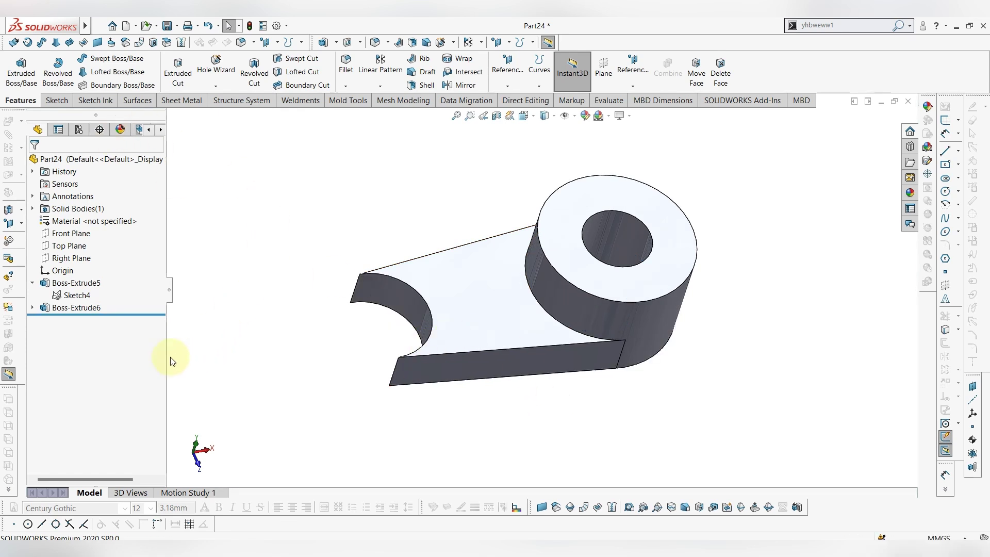
click(77, 294)
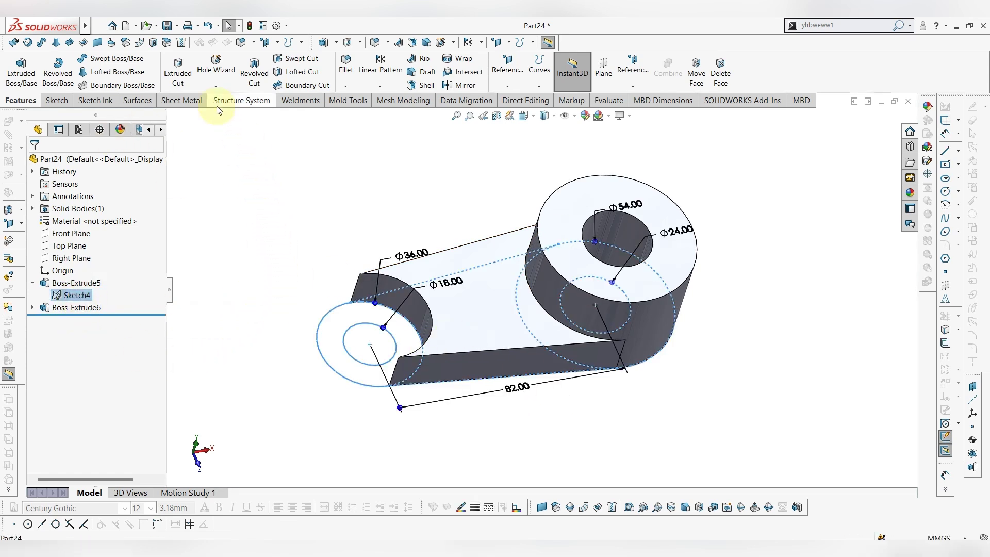
click(24, 72)
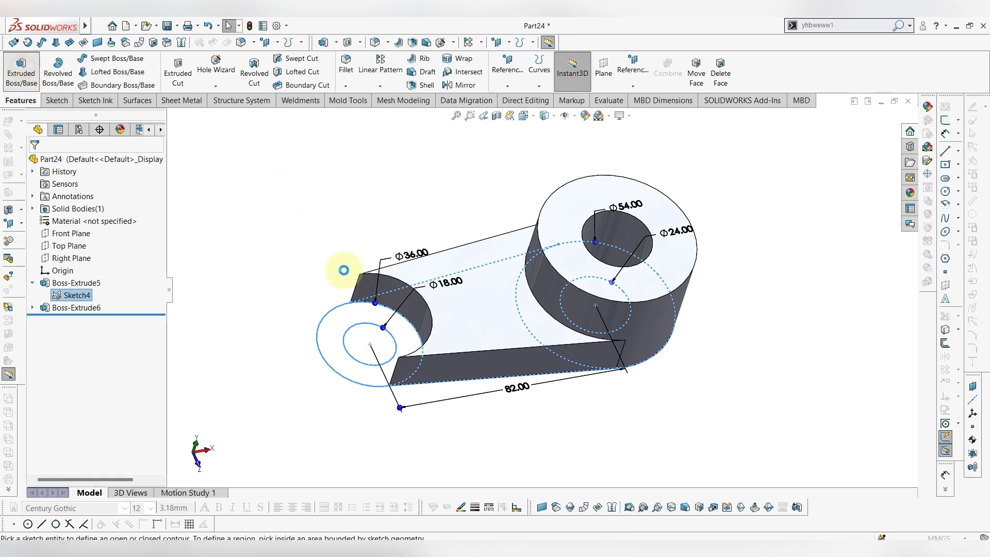
click(330, 327)
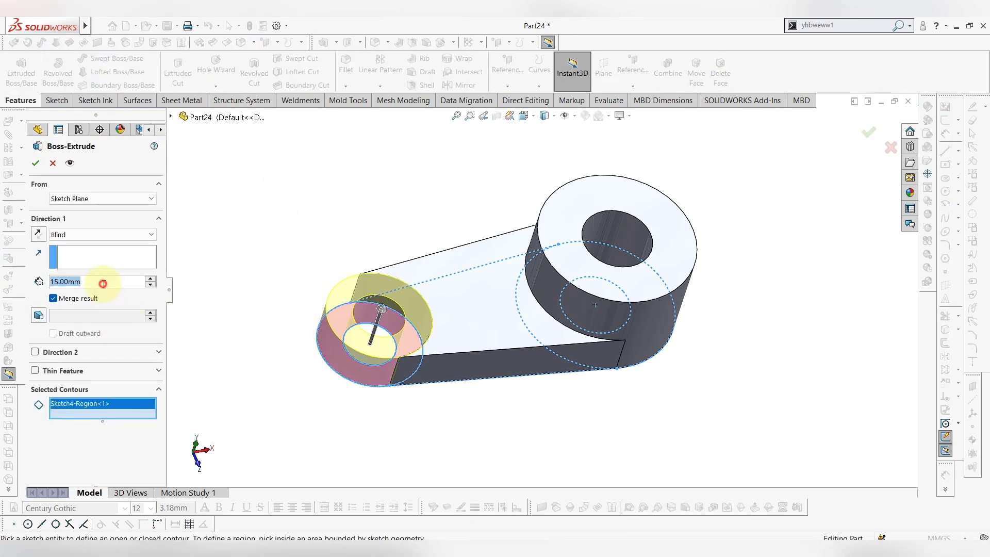
scroll(104, 284, up, 1)
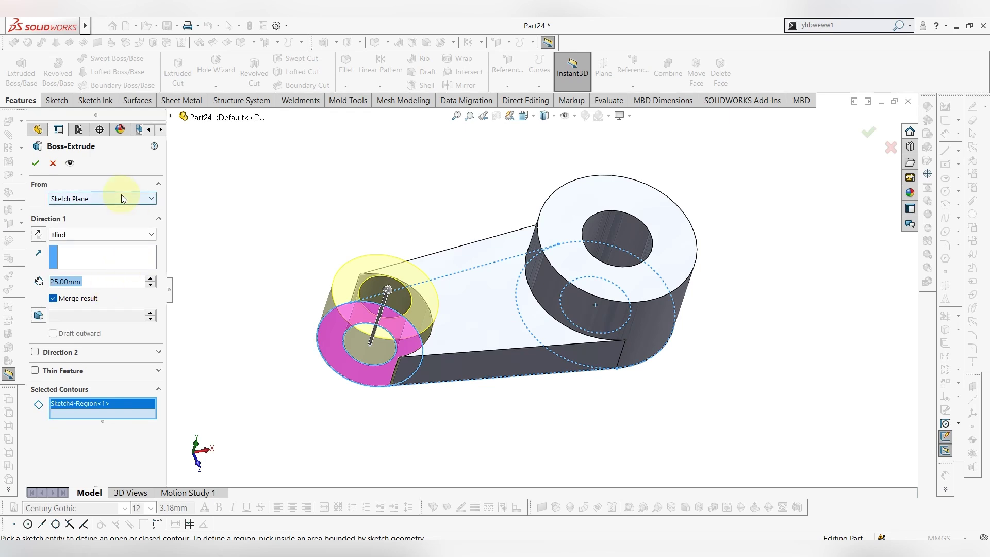
click(42, 163)
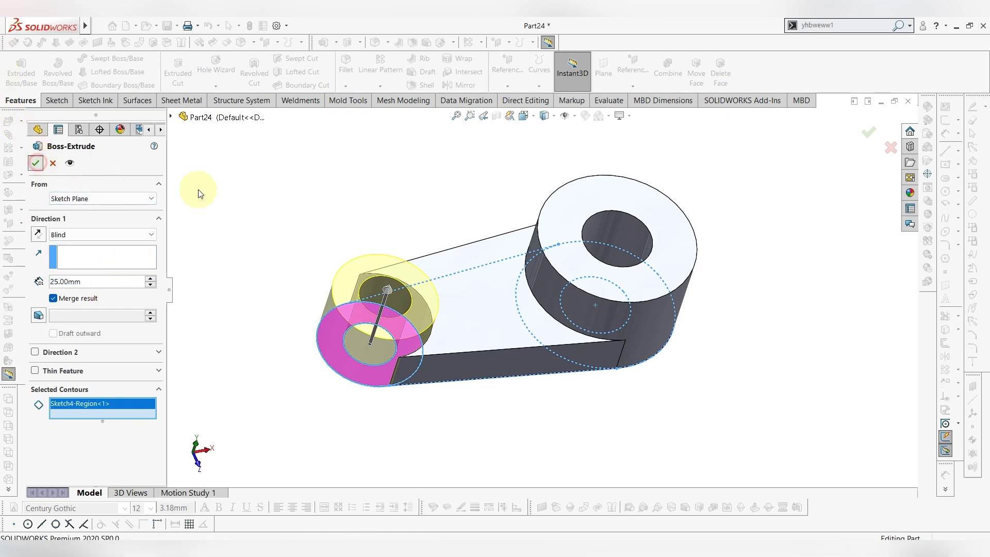
scroll(670, 340, up, 3)
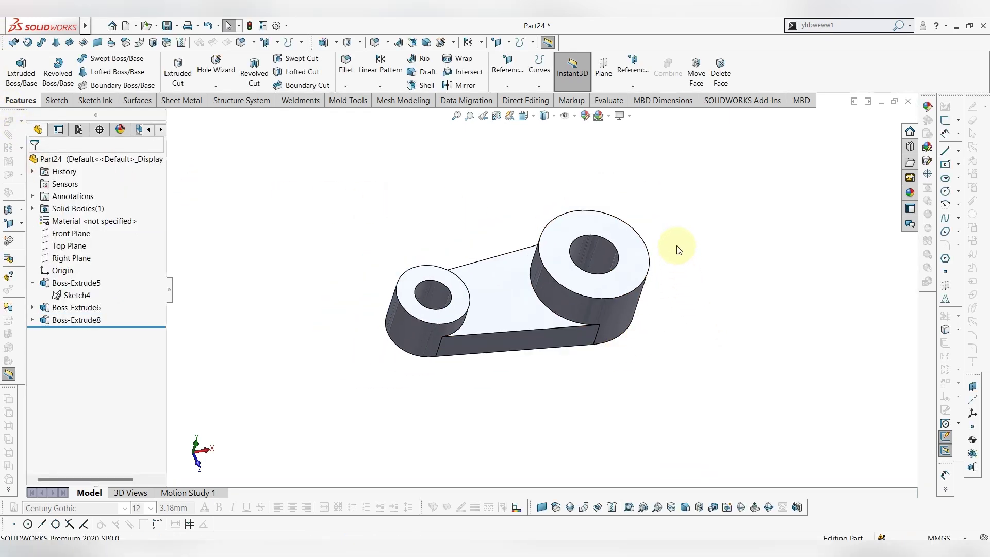
Inspect the part, then open Sketch5 on the Top Plane in a Normal To view.
mouse_move(654, 168)
middle_down()
mouse_move(655, 298)
mouse_move(676, 409)
mouse_move(709, 413)
mouse_move(663, 387)
mouse_move(630, 343)
middle_up()
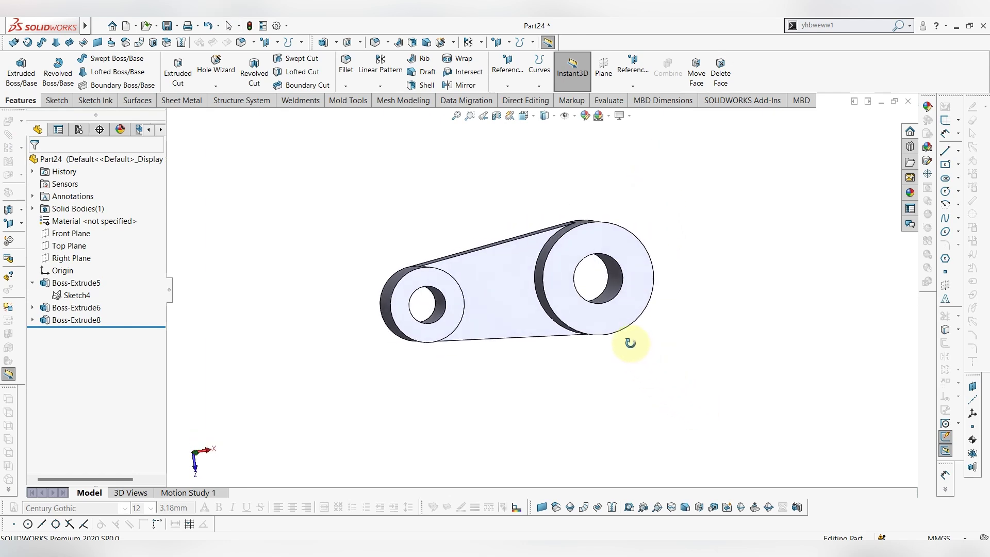
mouse_move(283, 238)
middle_down()
mouse_move(311, 294)
mouse_move(261, 303)
middle_up()
right_click(76, 251)
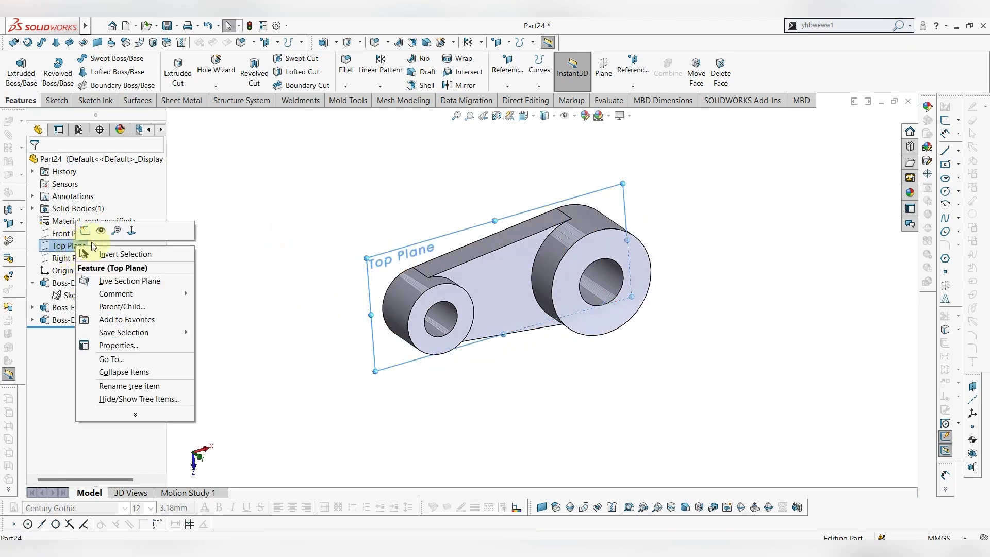
click(92, 226)
click(868, 69)
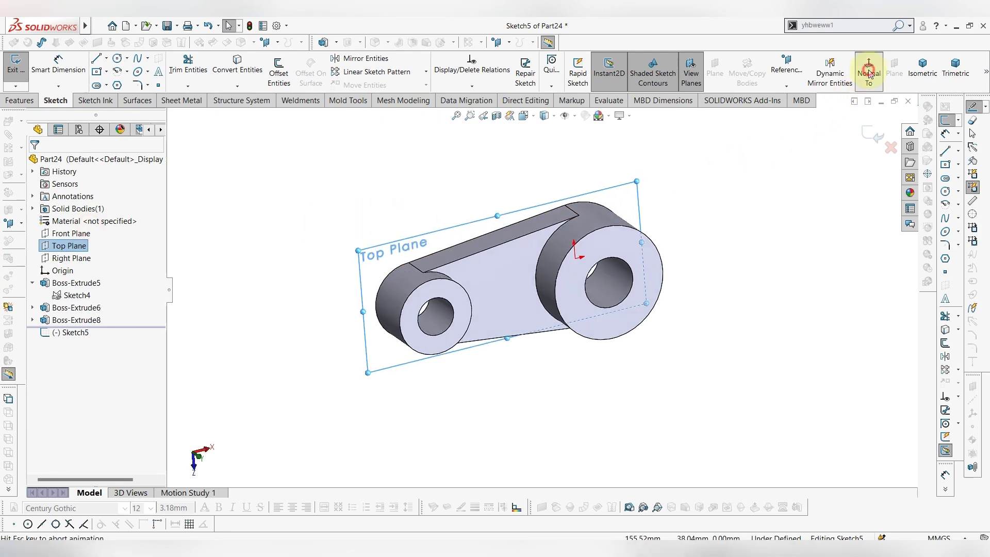
scroll(542, 289, up, 3)
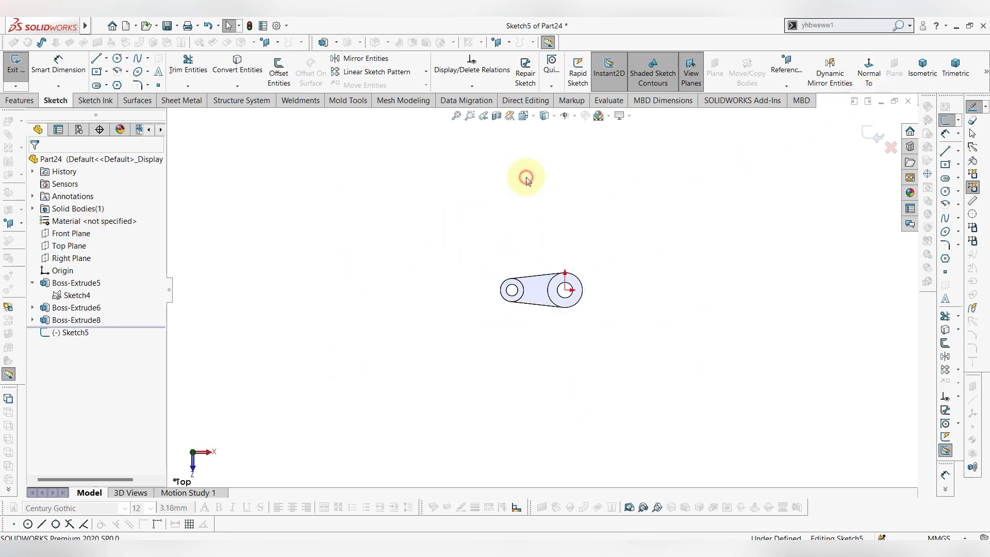
scroll(531, 196, down, 2)
scroll(550, 288, down, 1)
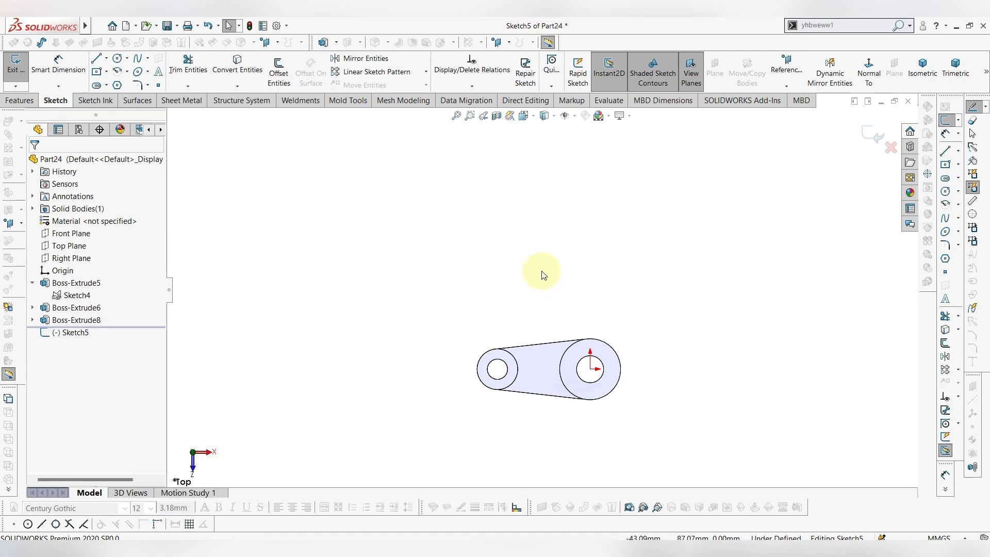
click(107, 58)
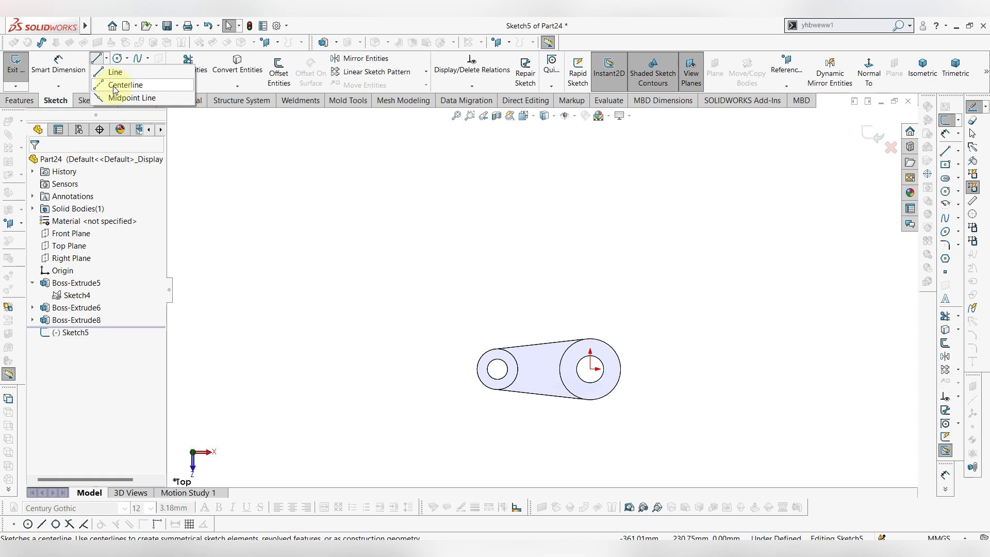
Draw a vertical centerline and an up-left centerline from the small boss centre.
click(114, 90)
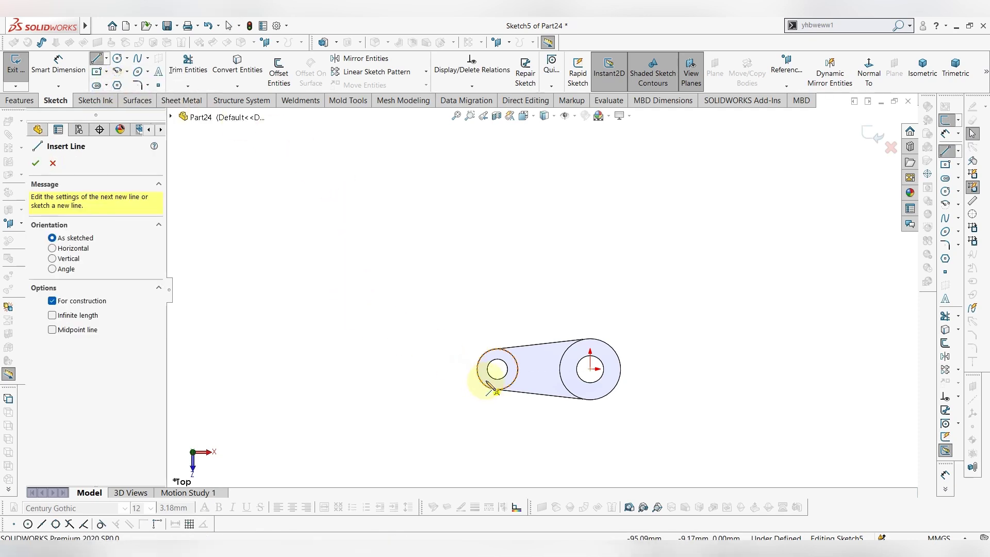
click(497, 369)
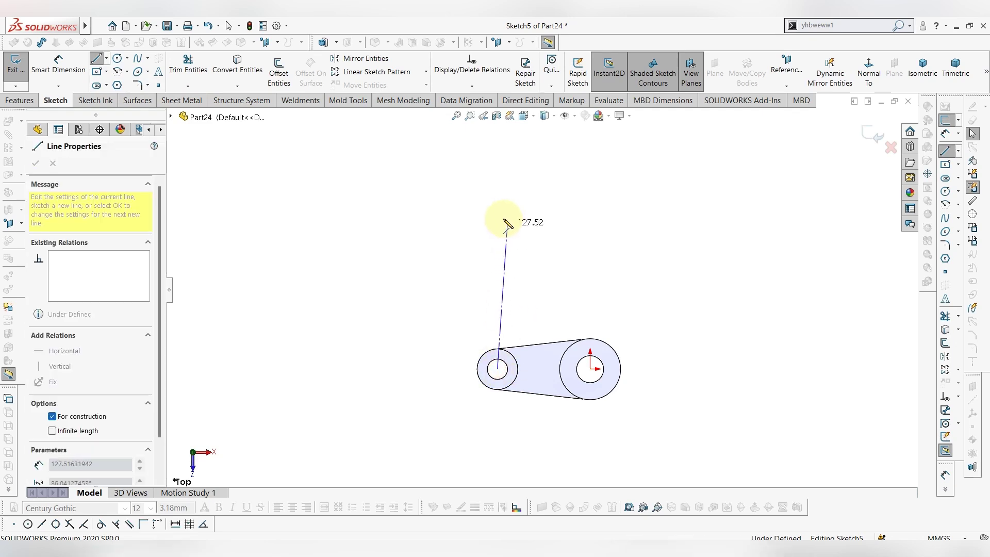
click(498, 213)
key(Escape)
right_click(514, 212)
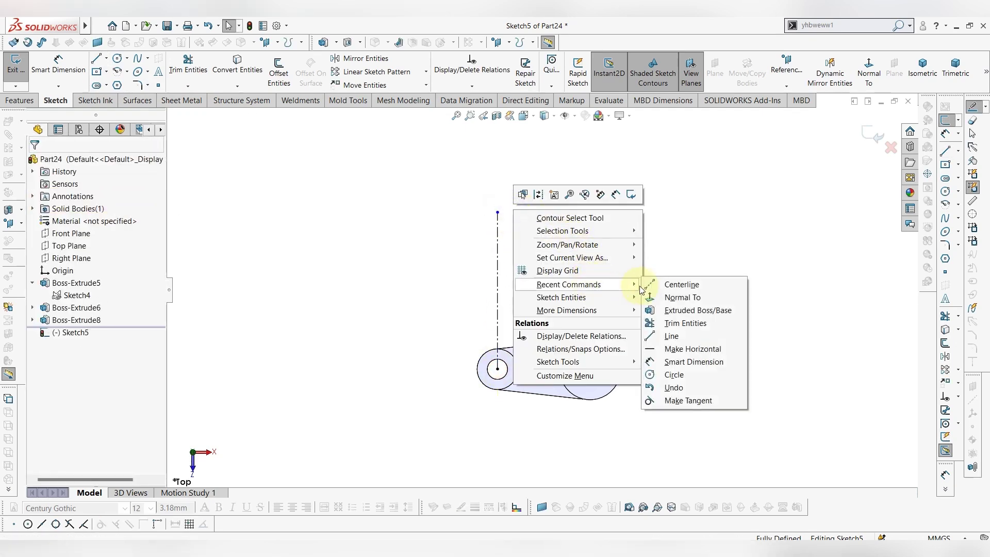
click(652, 285)
click(498, 369)
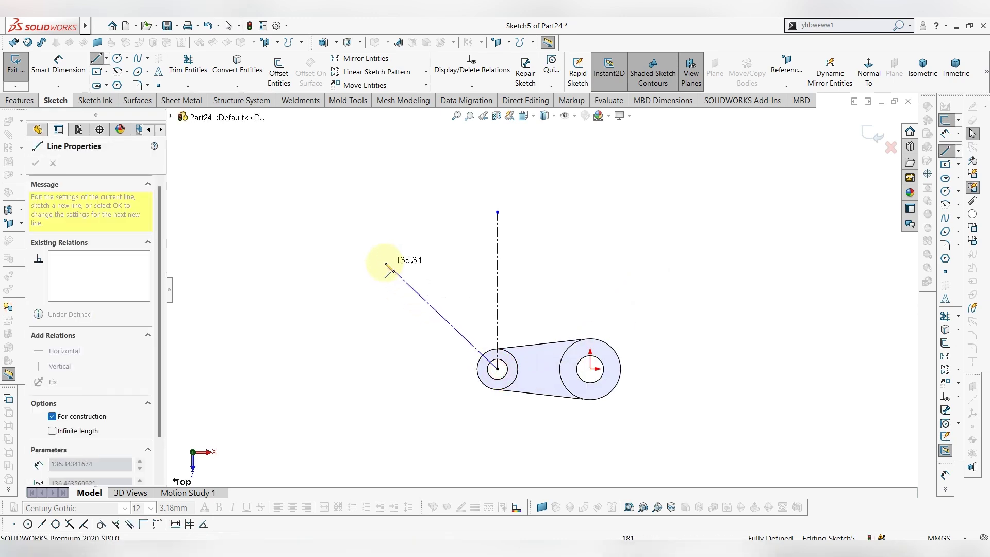
click(385, 265)
key(Escape)
Dimension the angle between the two centerlines as 60°.
click(59, 65)
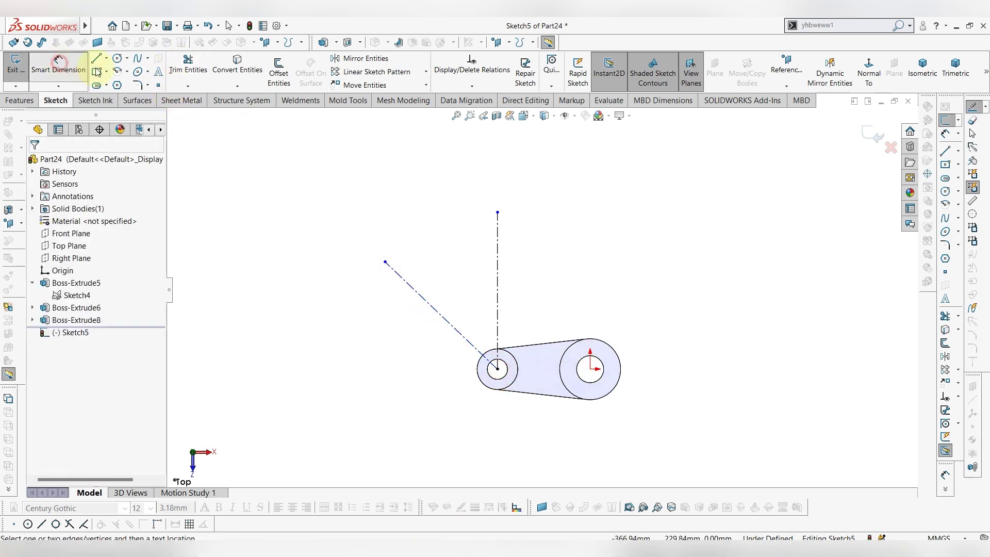
click(428, 302)
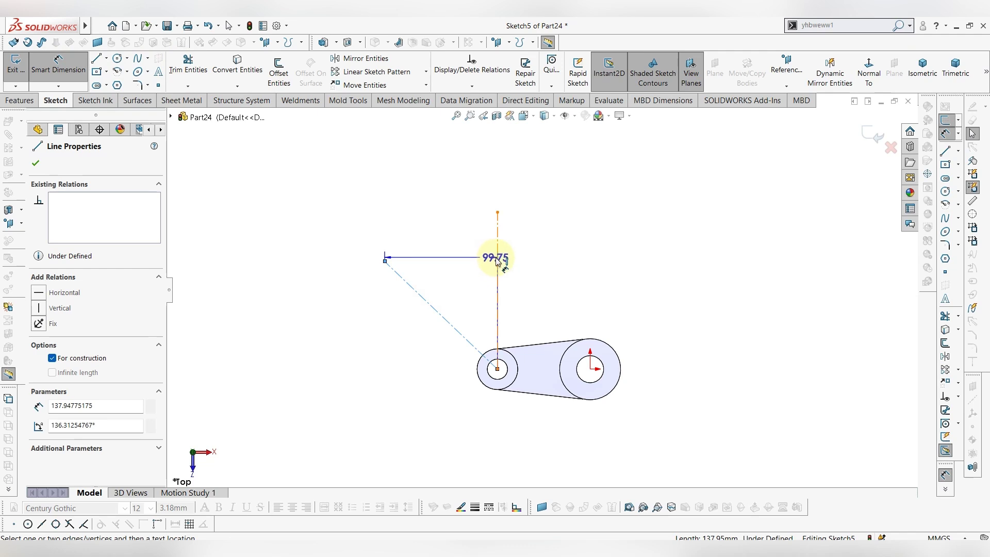
click(497, 261)
click(449, 252)
text(6)
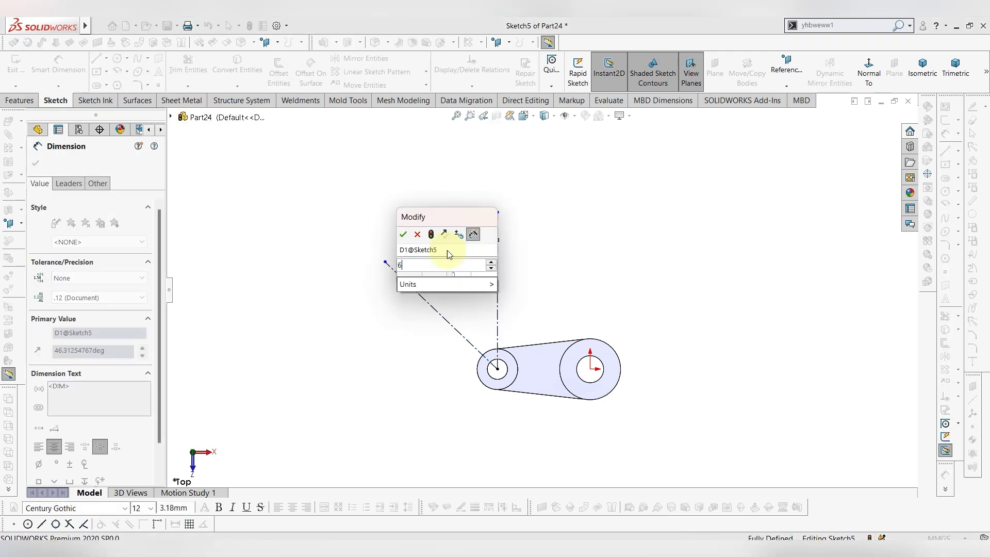
text(0)
key(Return)
key(Escape)
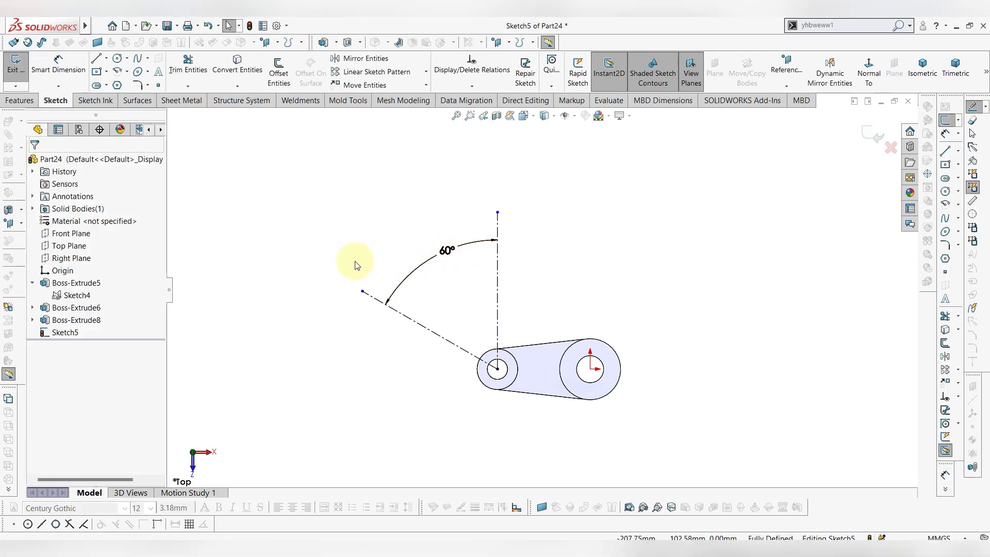
scroll(376, 324, down, 1)
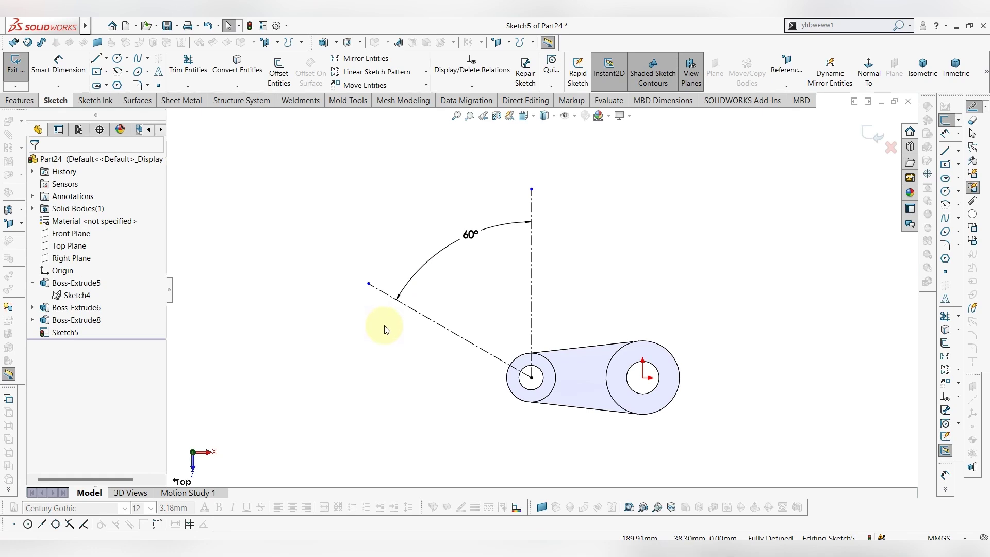
Draw a large construction circle centred on the small boss.
click(117, 59)
click(531, 377)
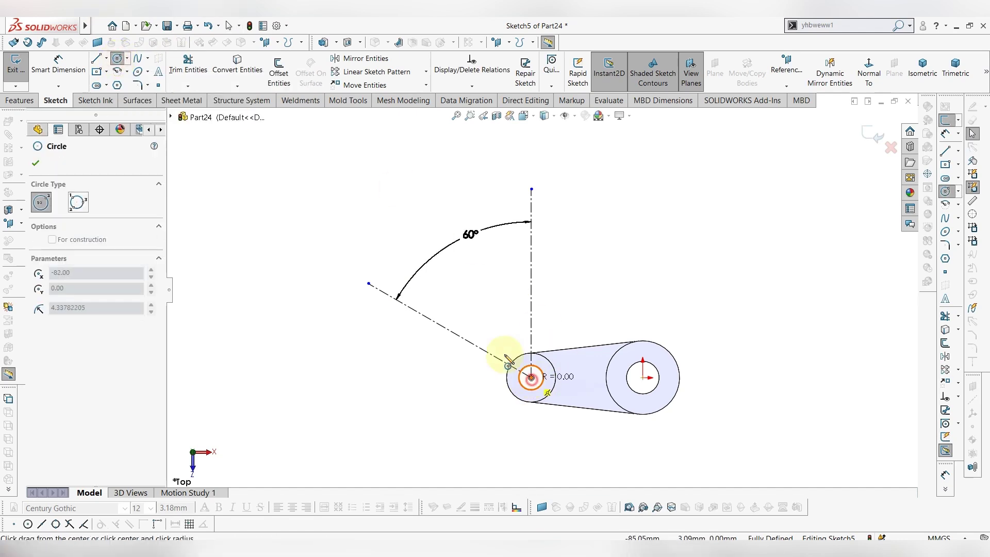
click(431, 292)
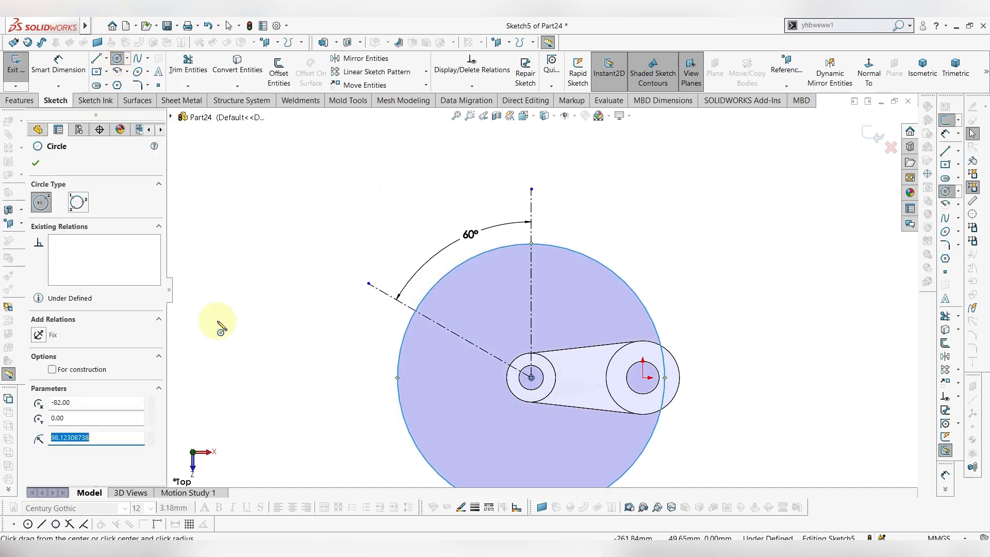
click(52, 370)
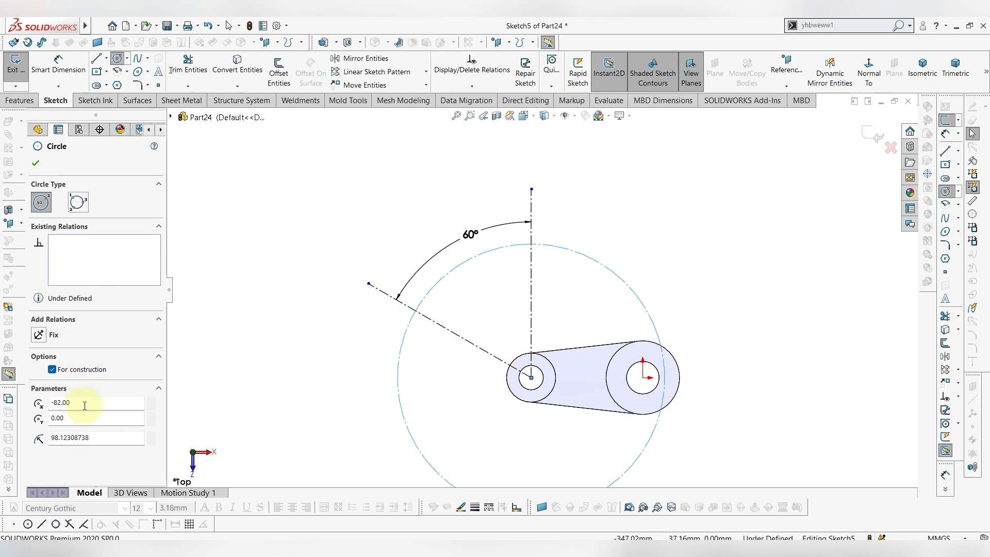
key(Escape)
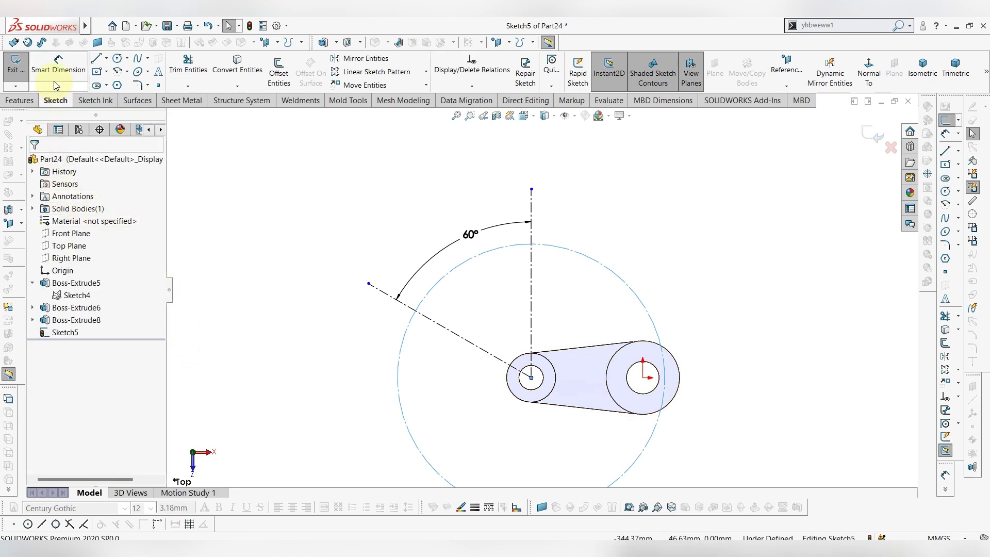
Set the construction circle's diameter to 120.
click(56, 85)
click(554, 247)
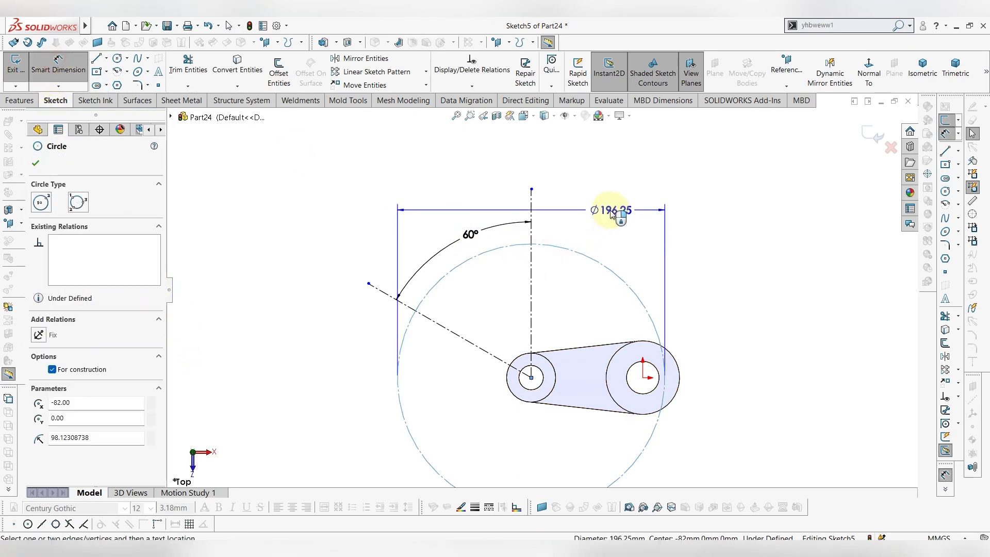
click(611, 213)
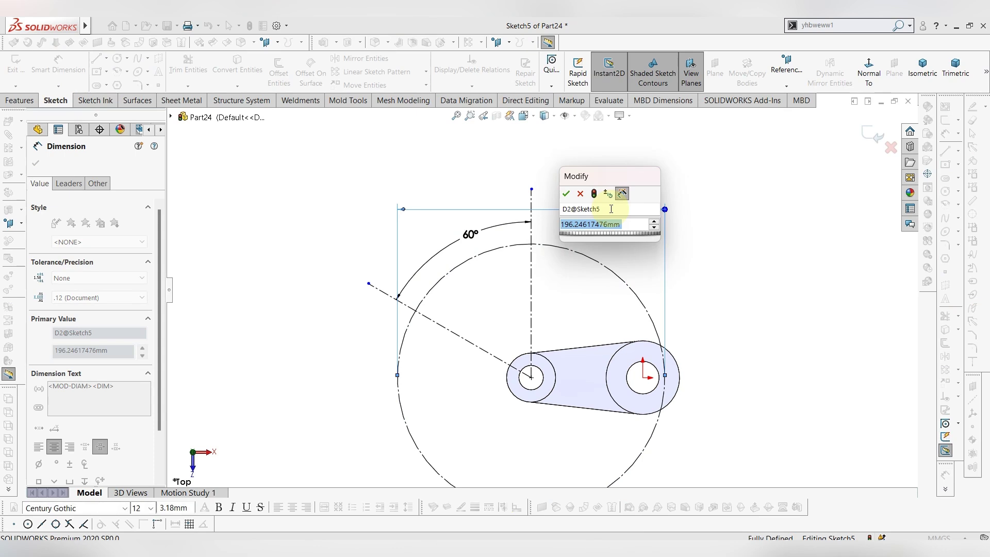
text(1)
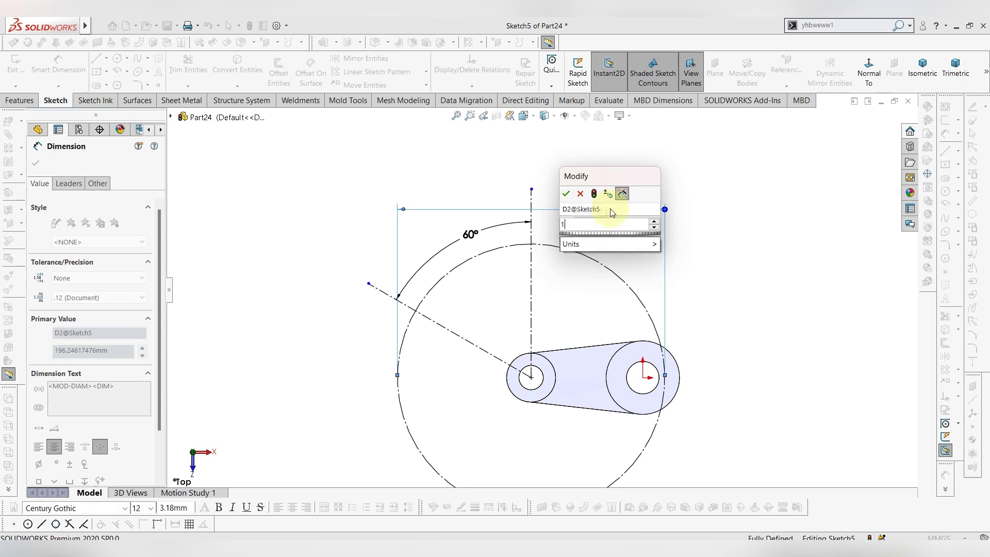
text(20)
key(Return)
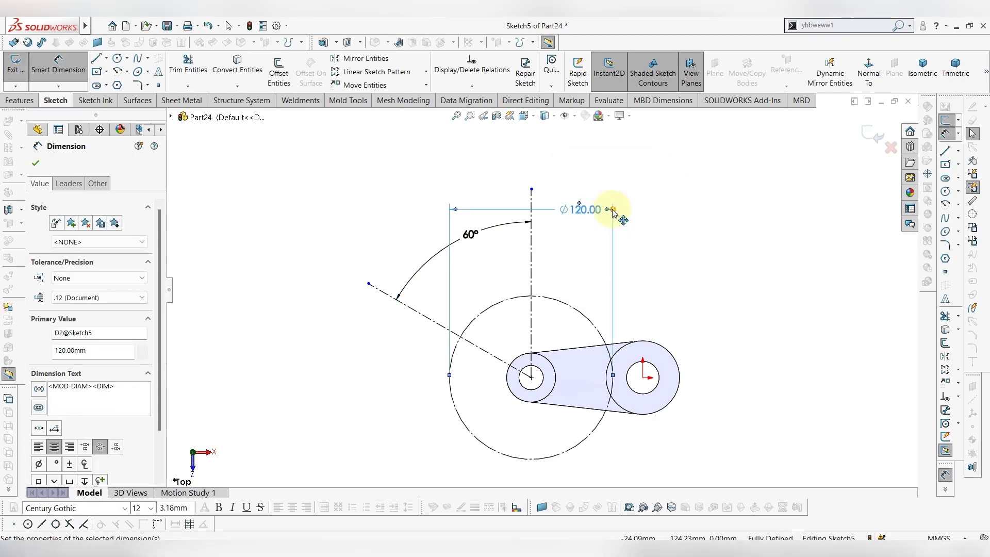
key(Escape)
scroll(607, 422, up, 3)
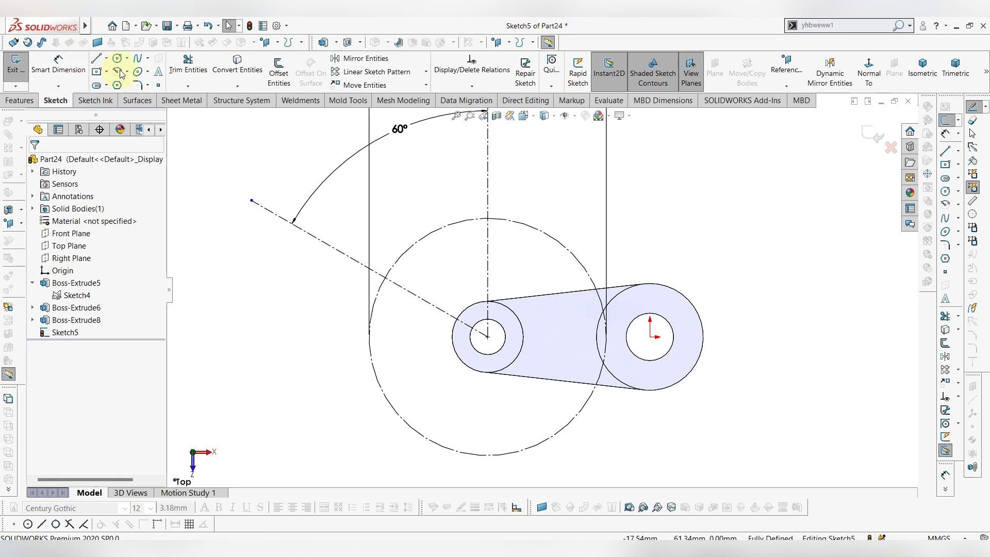
click(279, 71)
Offset the Ø120 construction circle 12 mm bi-directionally to form a ring.
click(525, 226)
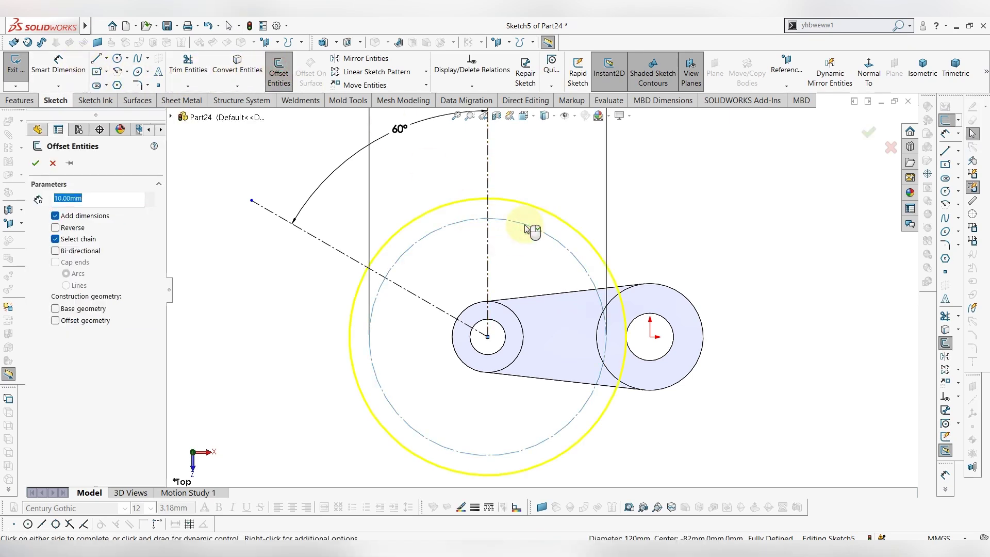
text(12)
key(Return)
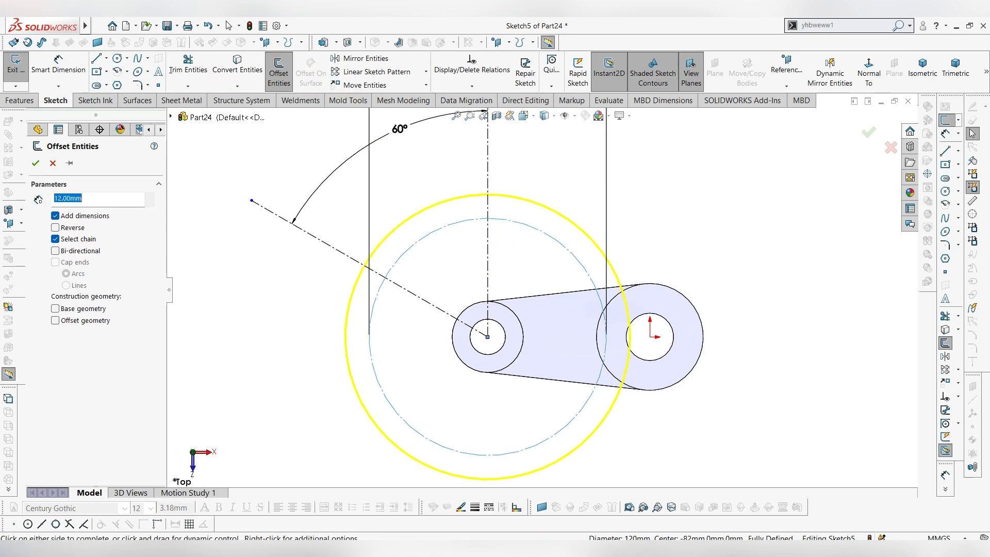
click(55, 251)
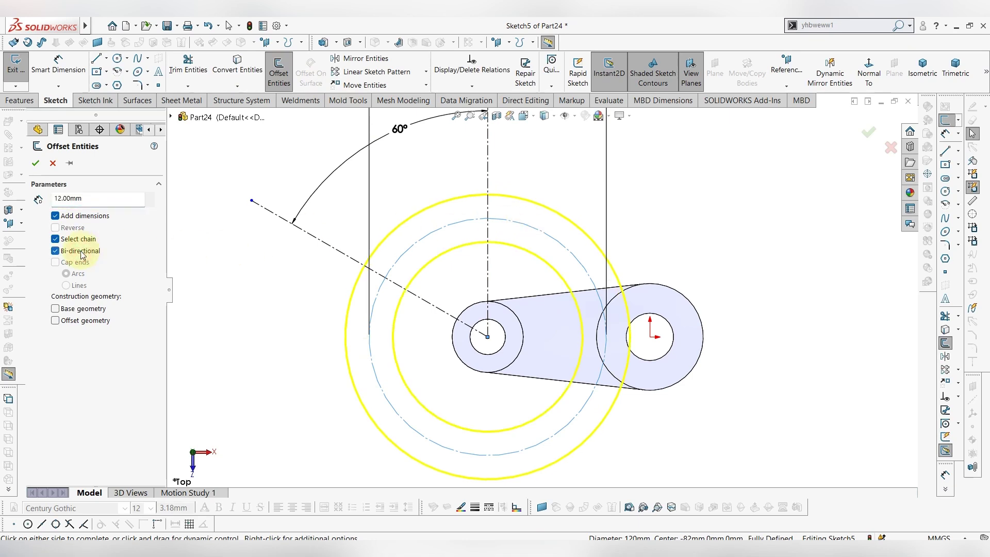
click(36, 163)
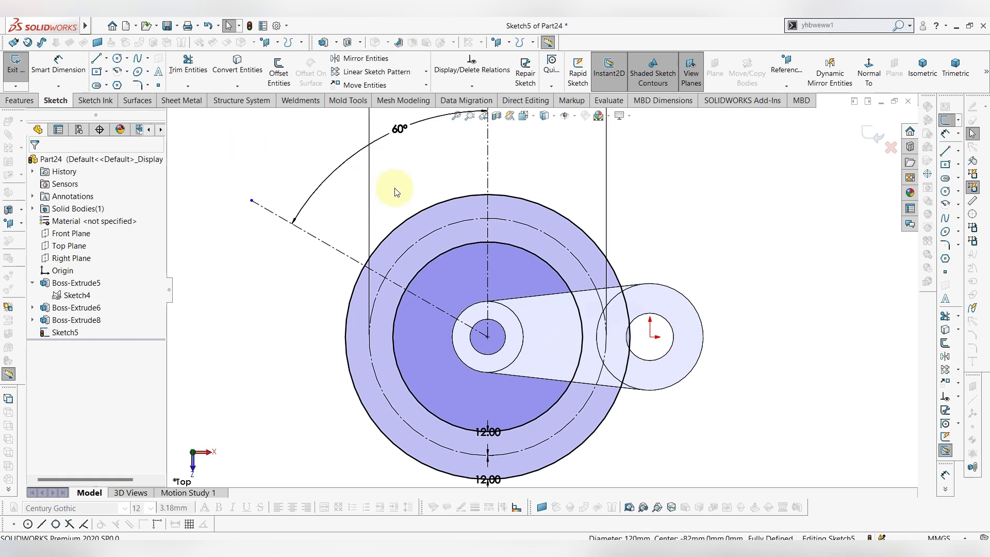
Draw a small circle centred on the construction circle near its top.
click(119, 61)
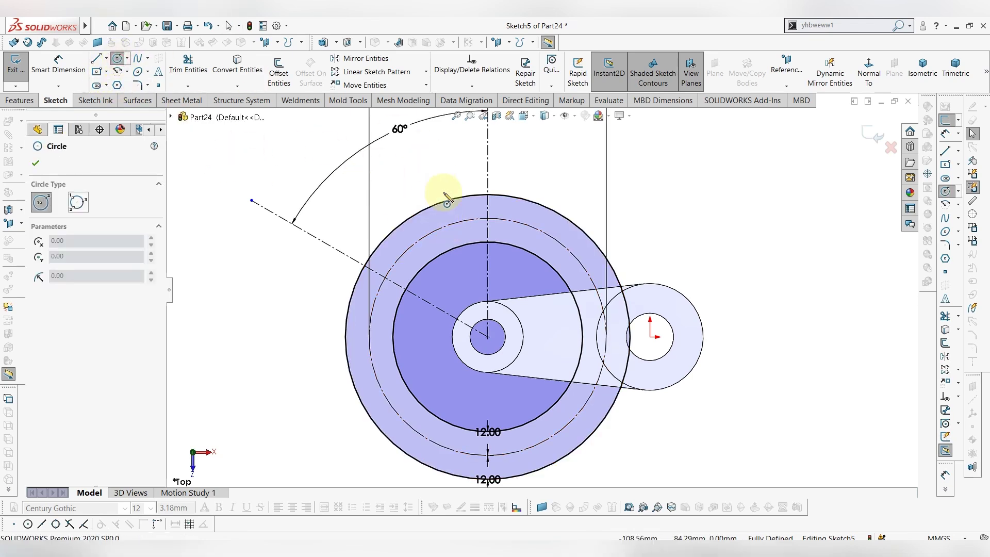
click(454, 228)
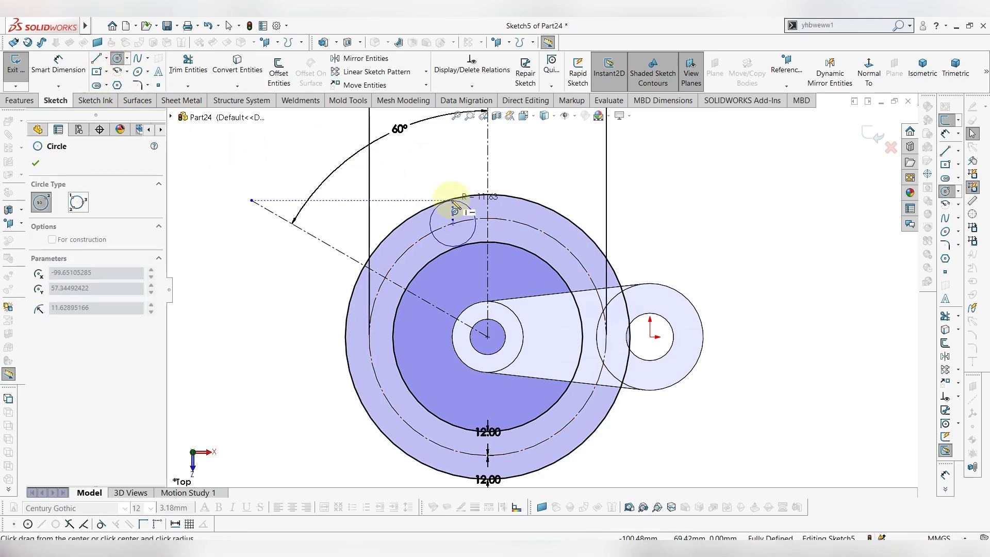
click(466, 240)
key(Escape)
scroll(467, 240, down, 3)
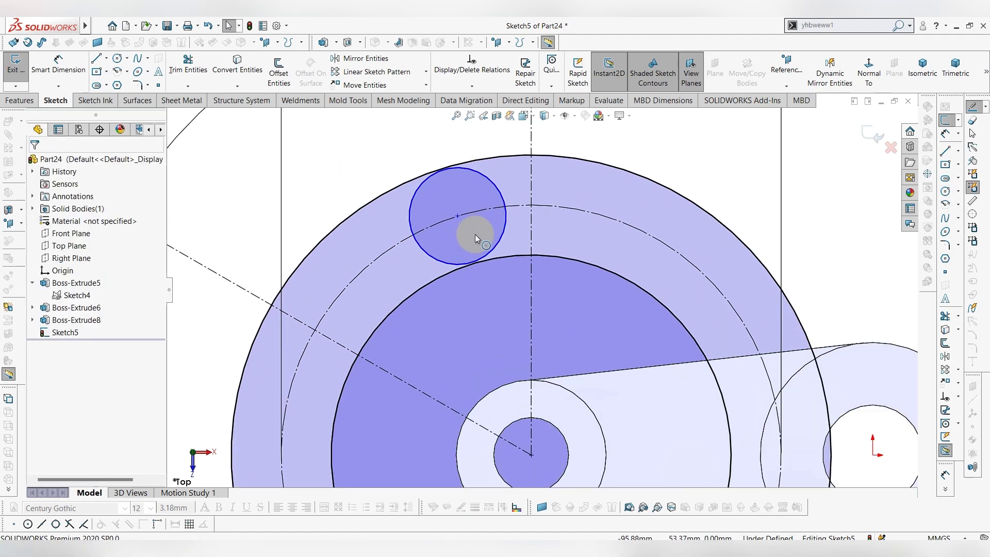
scroll(475, 234, down, 3)
Make the small circle tangent to the offset ring's arc and fit the sketch in view.
click(530, 261)
ctrl+click(533, 282)
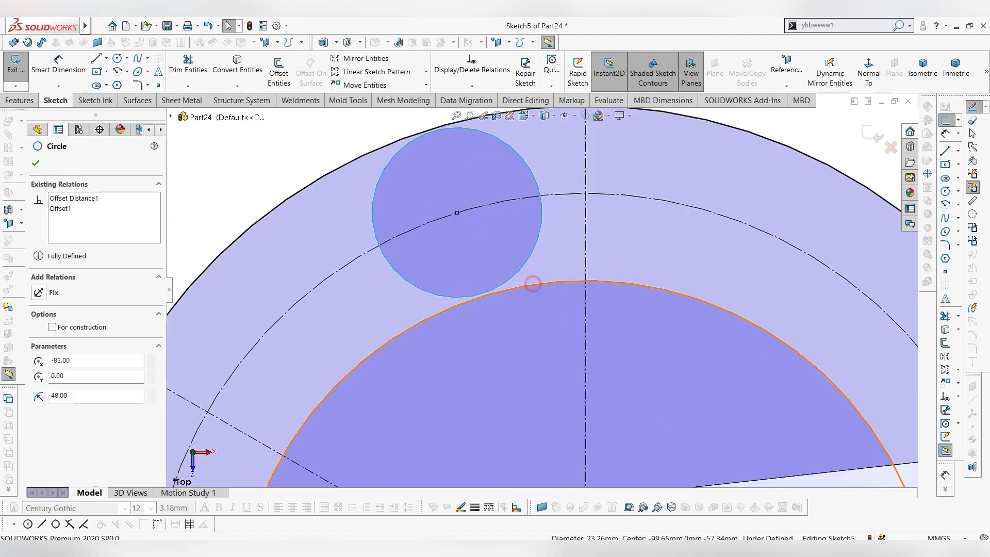
click(578, 239)
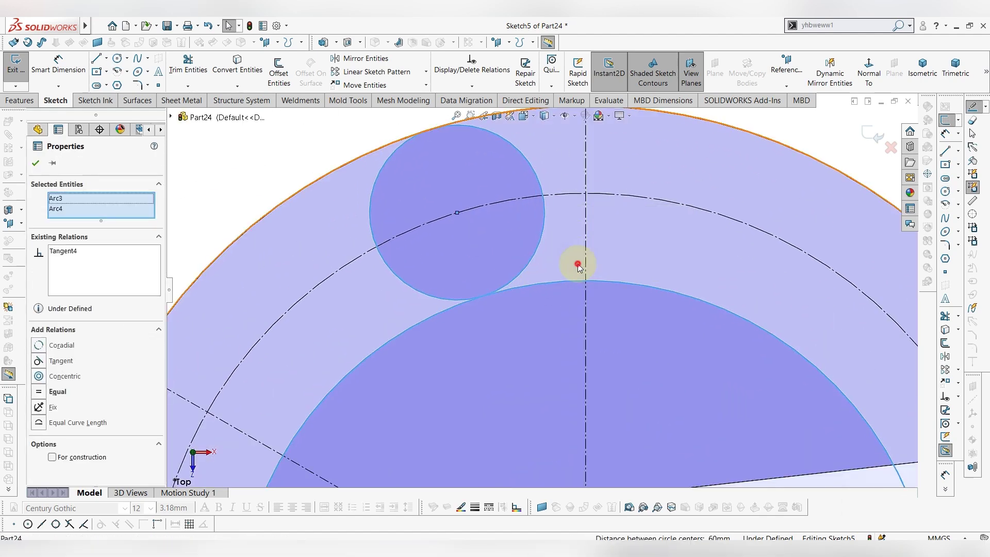
key(Escape)
key(f)
scroll(693, 396, down, 2)
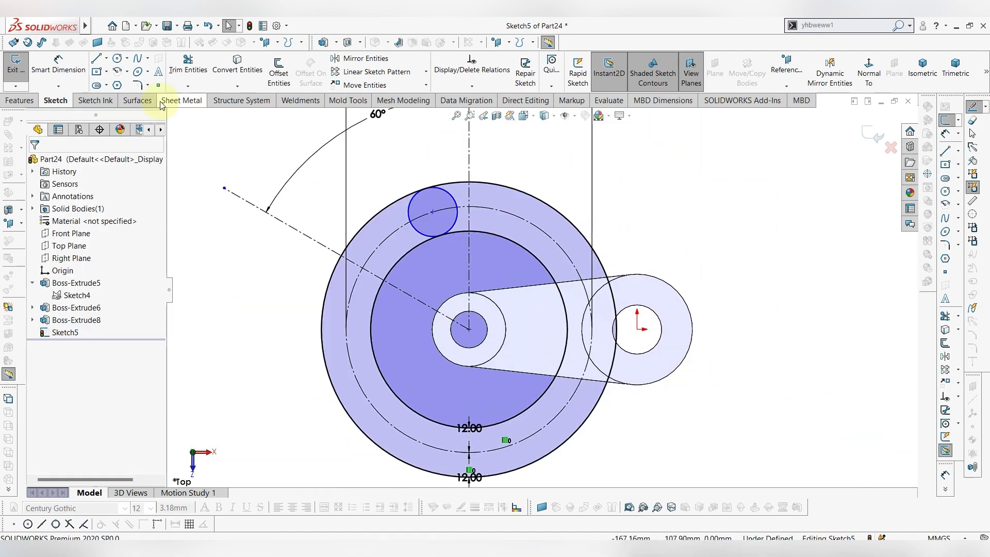
Dimension the small circle's centre 82 mm horizontally from the origin.
click(59, 64)
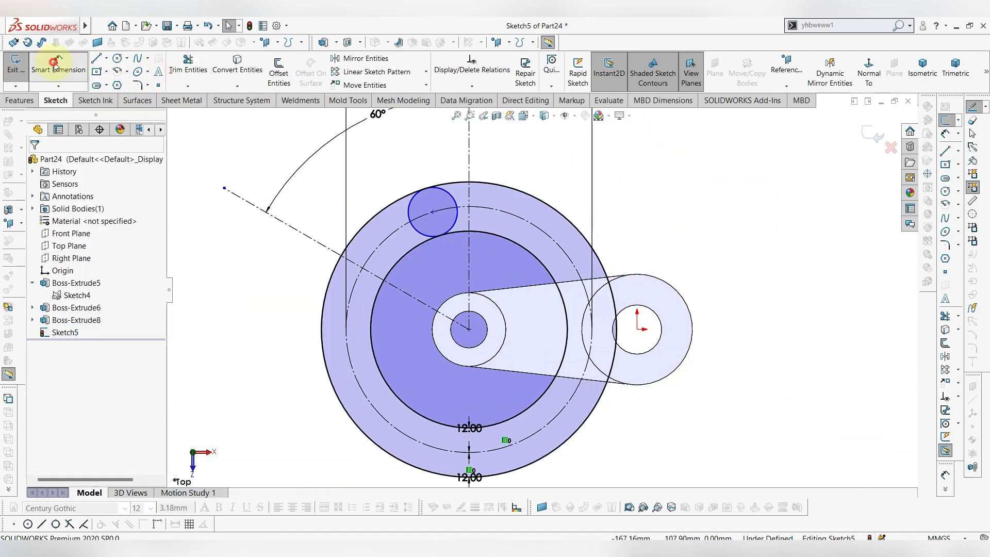
click(434, 213)
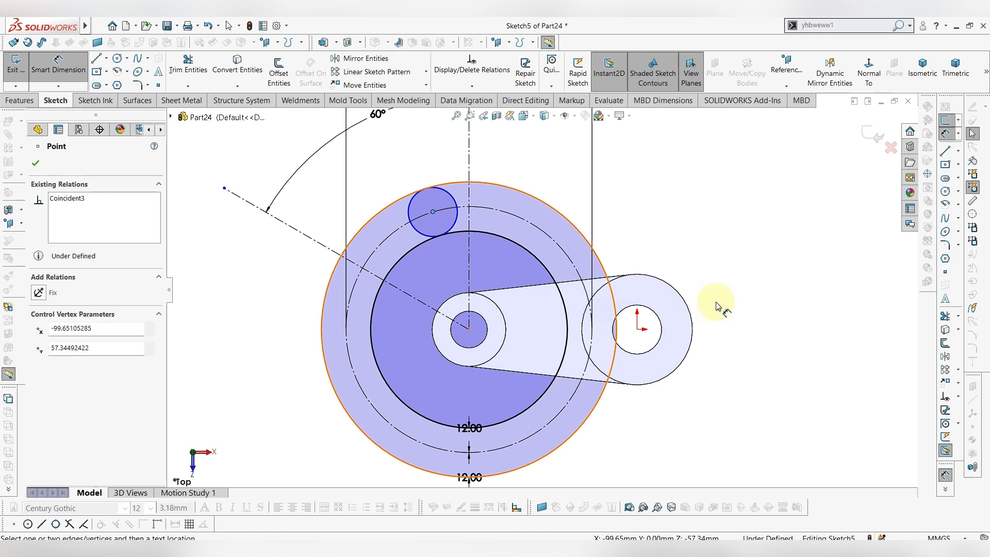
click(637, 328)
key(z)
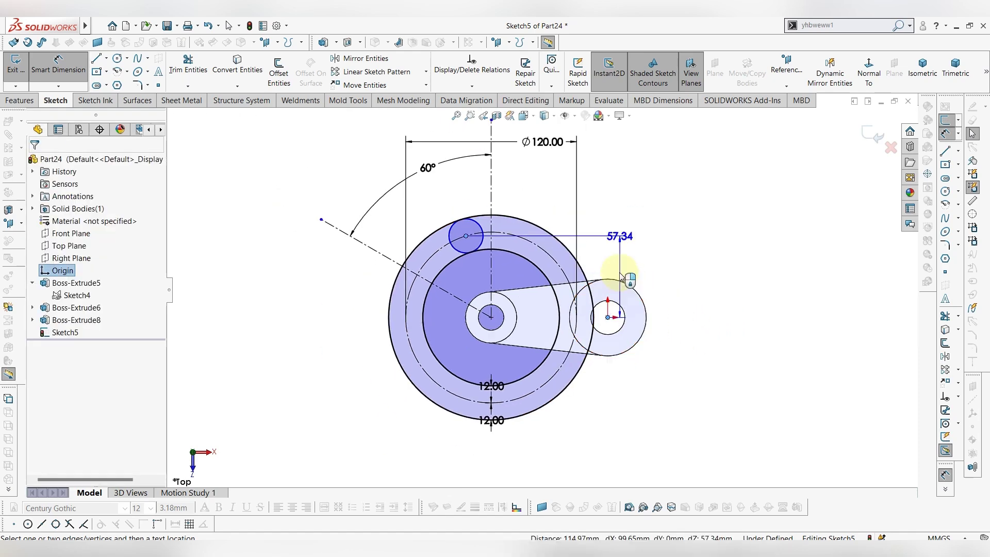
click(539, 430)
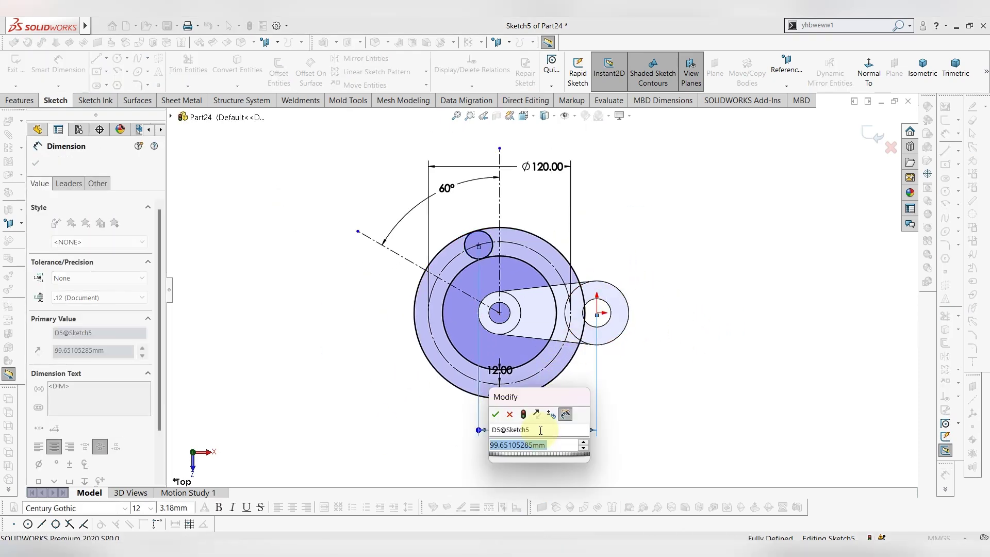
text(82)
key(Return)
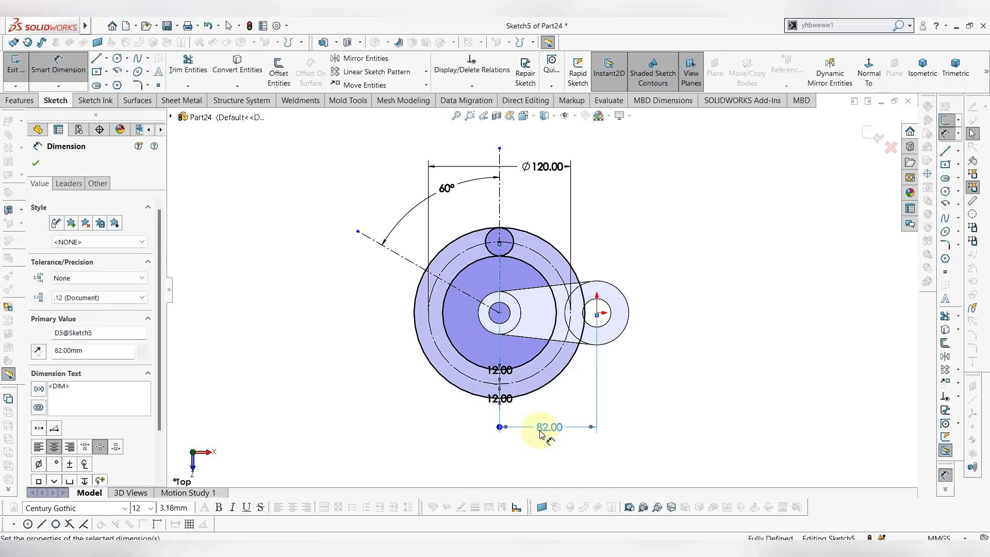
key(Escape)
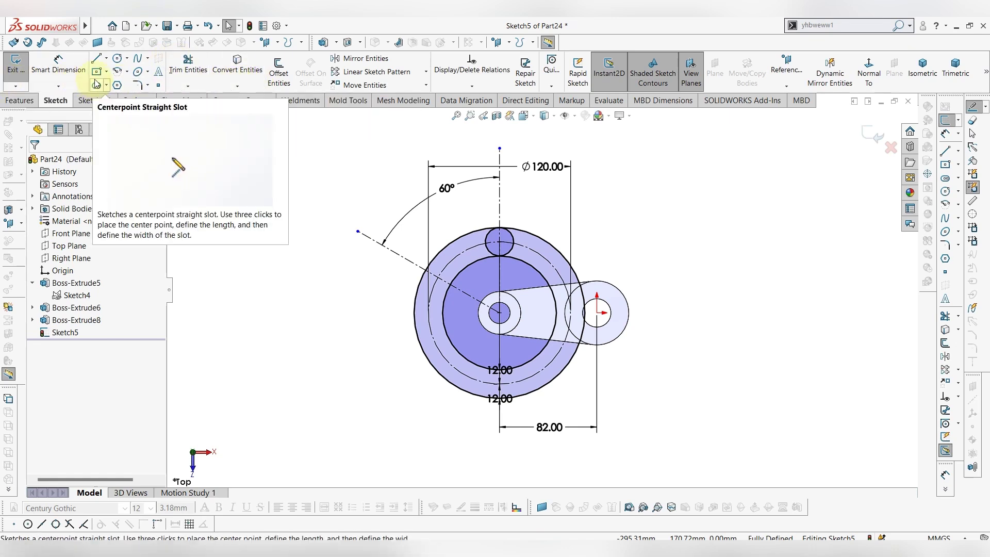
Draw an R12 circle where the 60° centreline crosses the dashed pitch circle.
scroll(500, 223, down, 1)
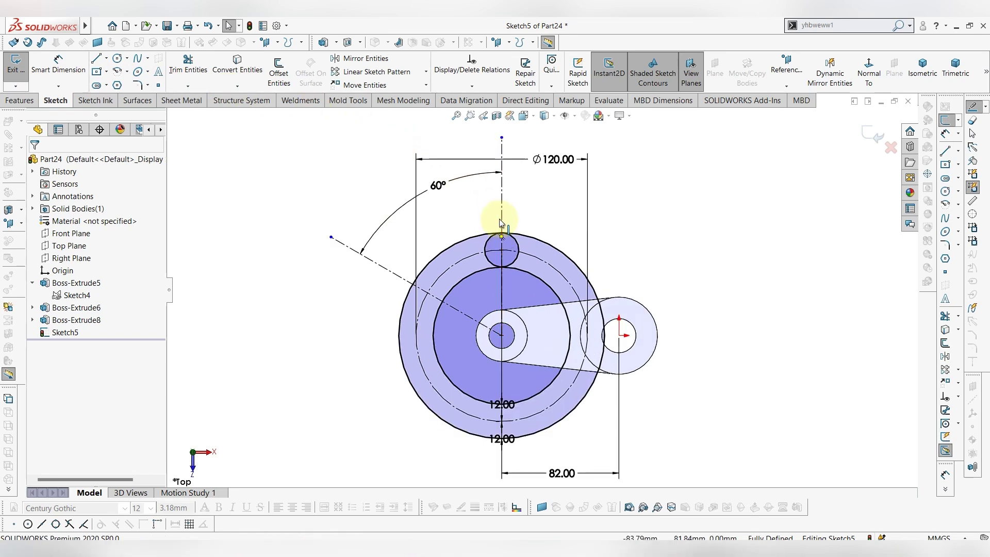
click(117, 60)
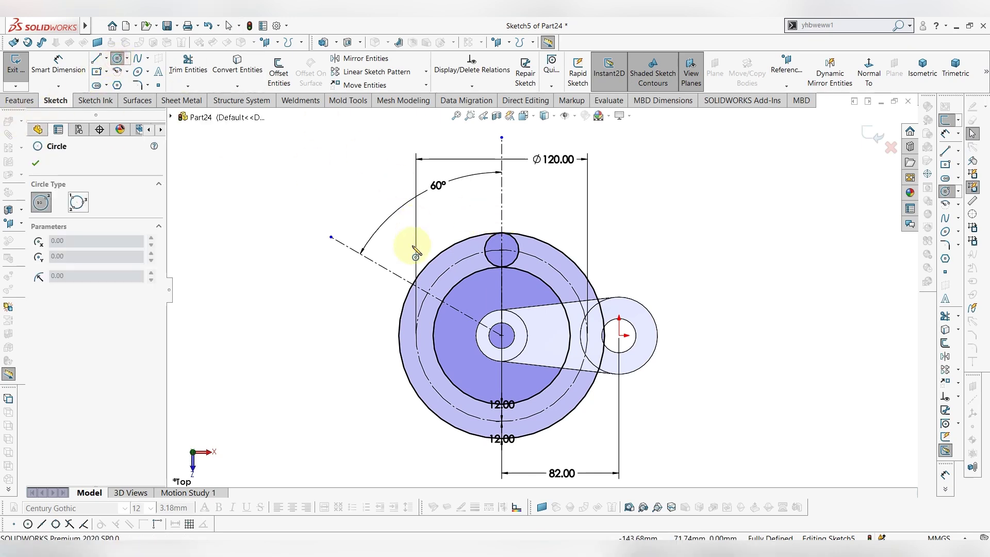
click(427, 292)
scroll(428, 295, up, 3)
scroll(485, 292, down, 3)
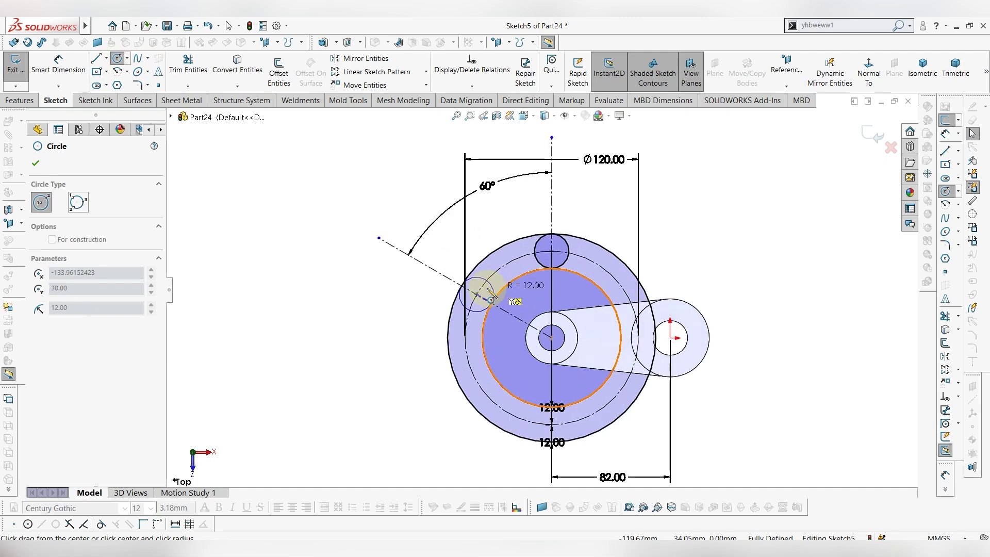
scroll(477, 291, down, 2)
click(507, 304)
key(Escape)
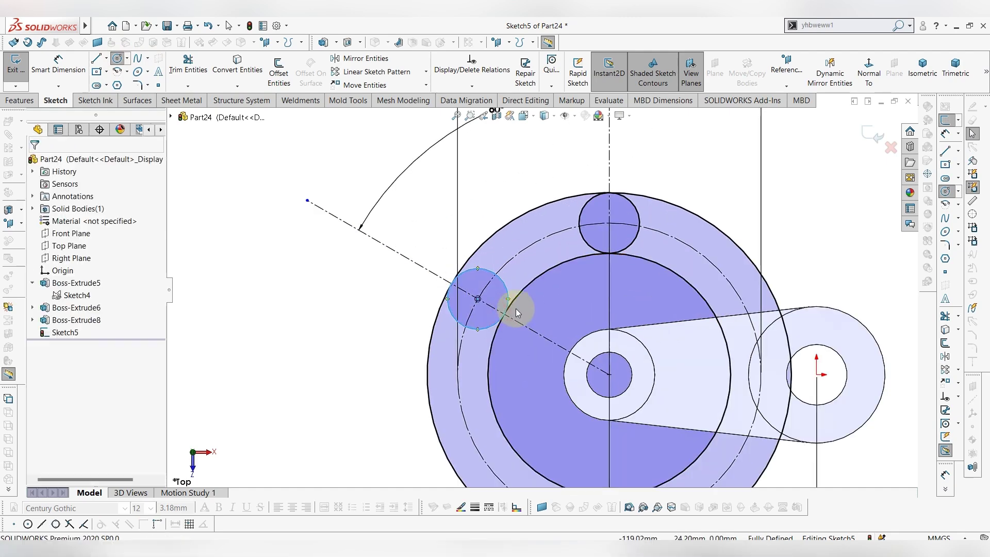
key(Escape)
scroll(518, 295, down, 1)
scroll(520, 307, down, 1)
scroll(688, 305, up, 3)
scroll(774, 340, down, 1)
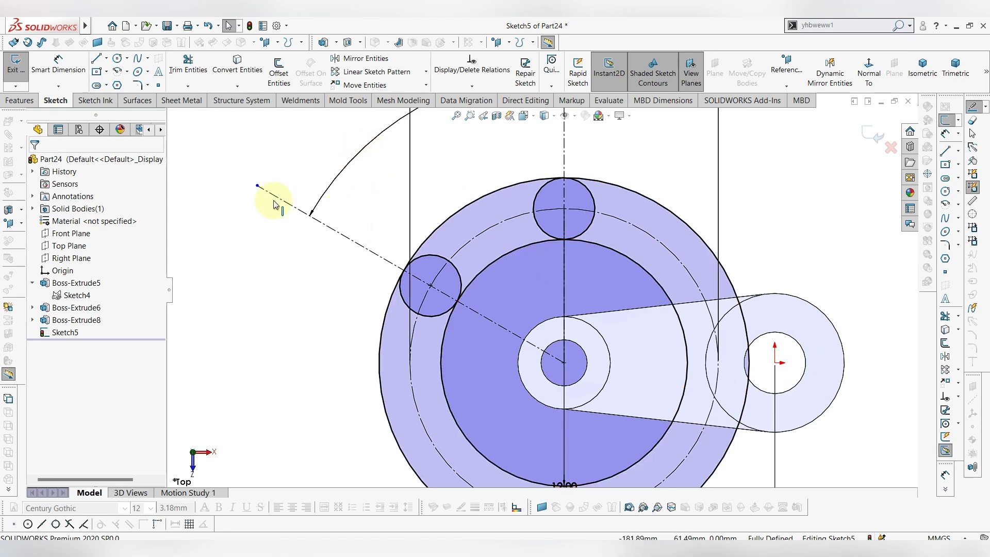
Draw a line from the central boss circle to the small left circle.
click(96, 61)
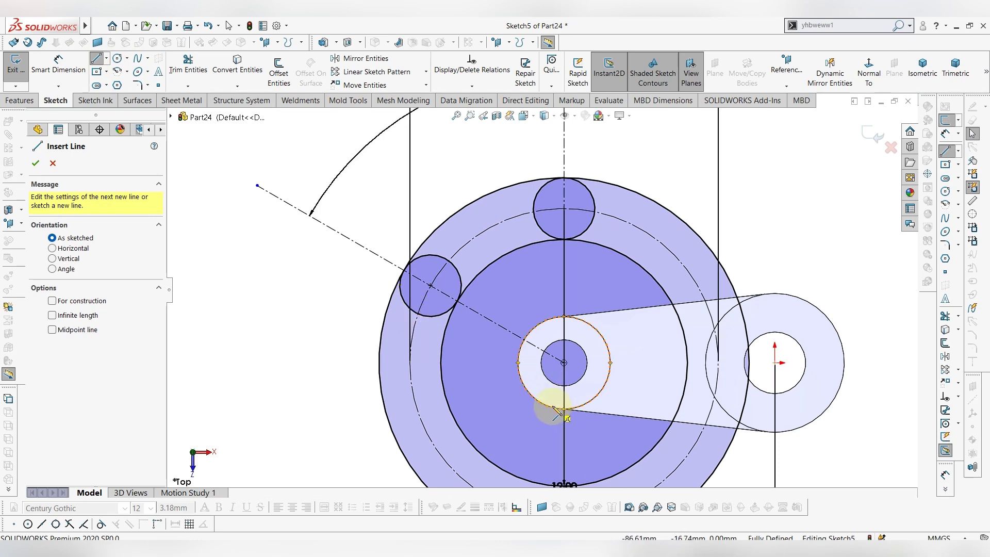
click(539, 399)
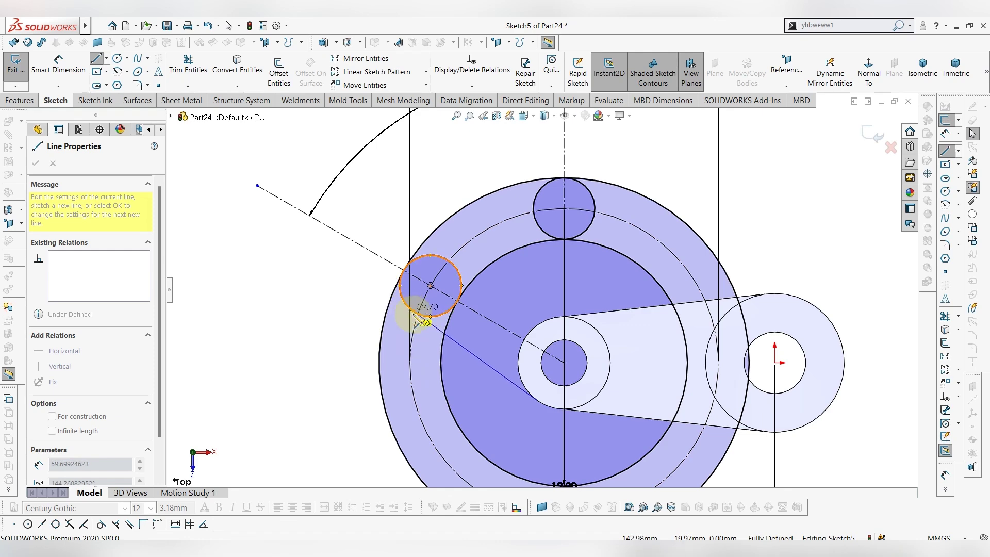
scroll(417, 312, down, 3)
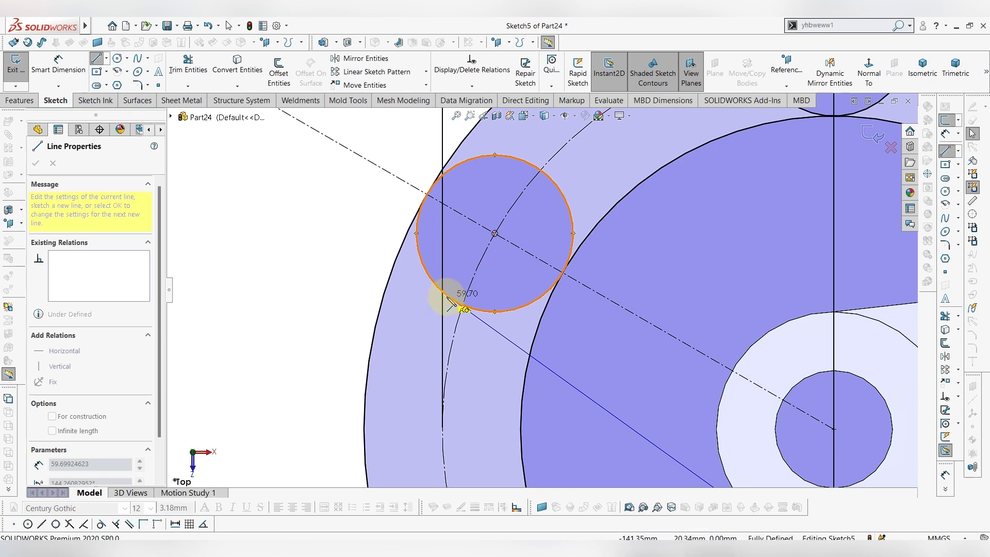
click(450, 302)
key(Escape)
Make the new line tangent to the small left circle.
click(478, 317)
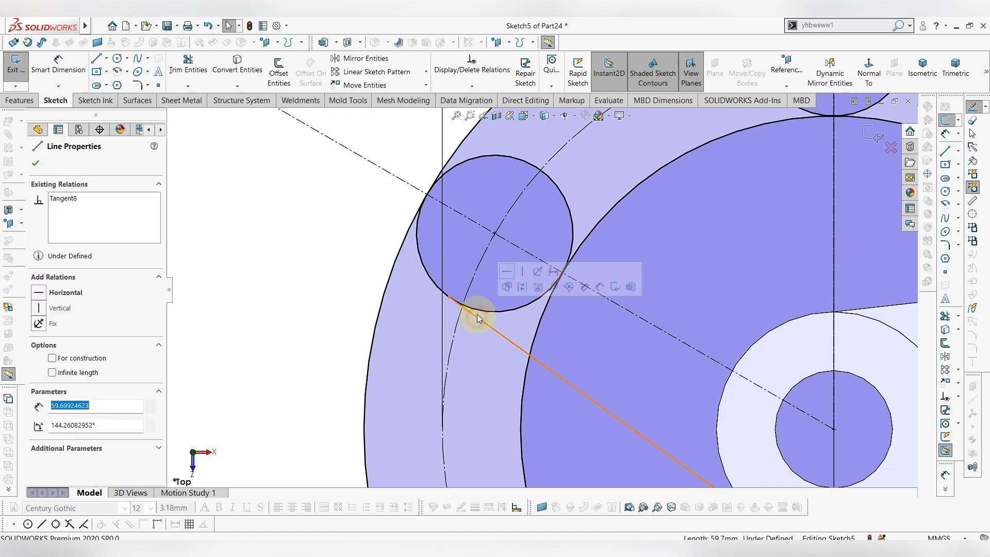
ctrl+click(476, 309)
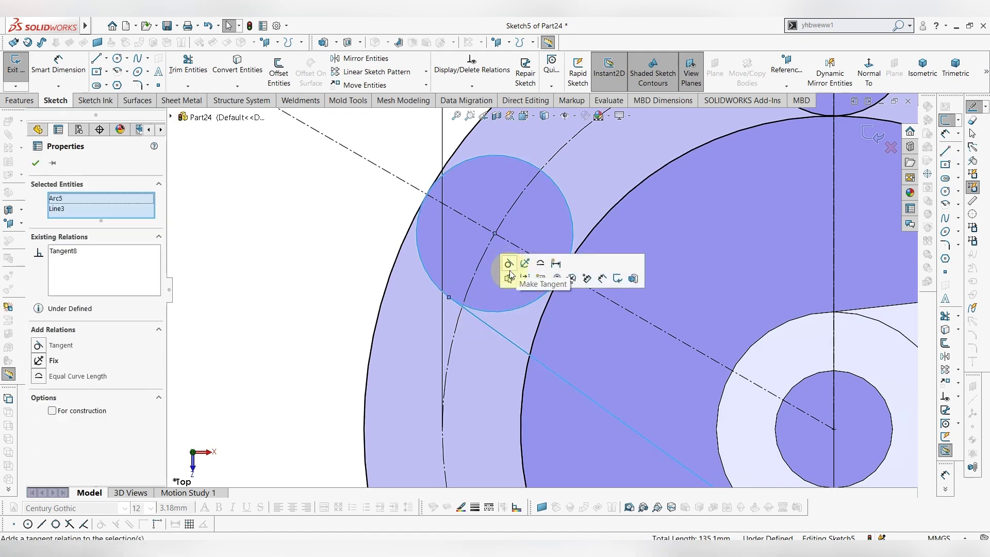
click(35, 163)
key(f)
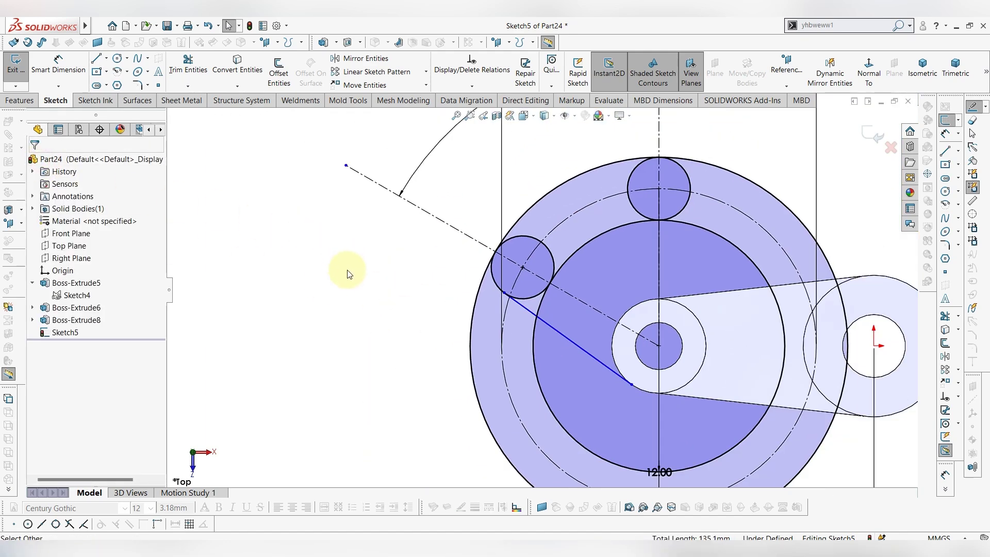
scroll(567, 268, up, 3)
key(f)
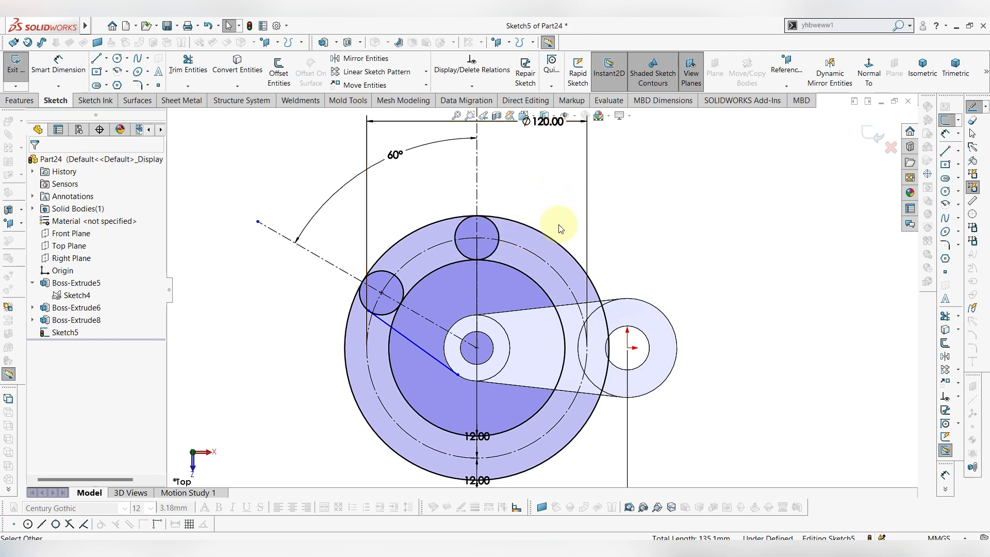
scroll(549, 216, down, 1)
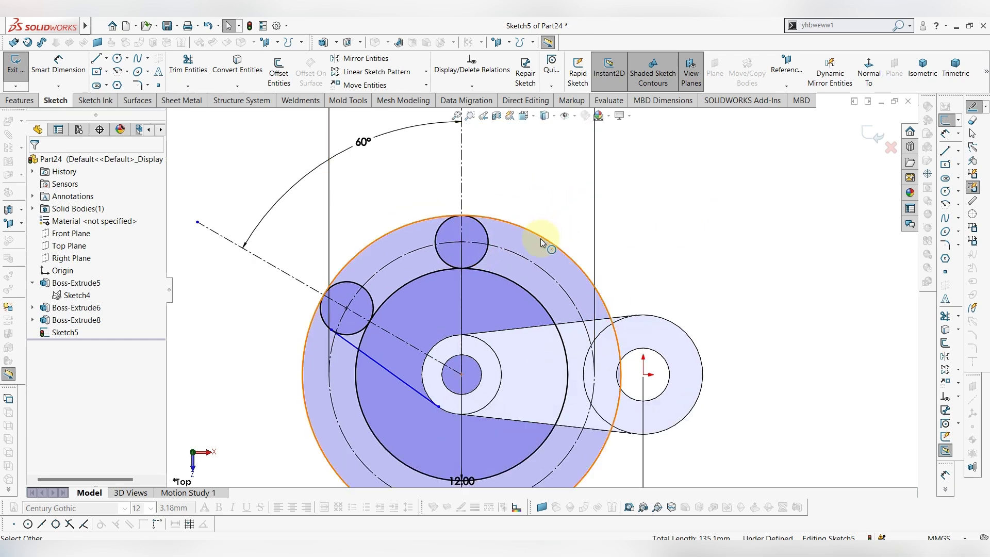
Power-trim the inner circle and the small circle's top, then reposition the 12.00 dimension.
click(190, 62)
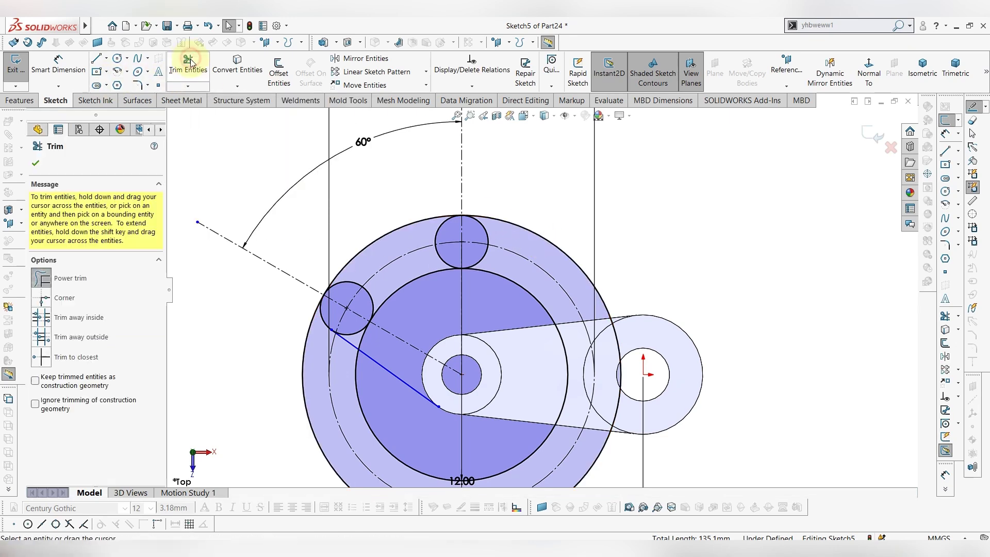
mouse_move(493, 274)
mouse_down()
mouse_move(488, 287)
mouse_move(504, 206)
mouse_move(379, 352)
mouse_move(371, 331)
mouse_up()
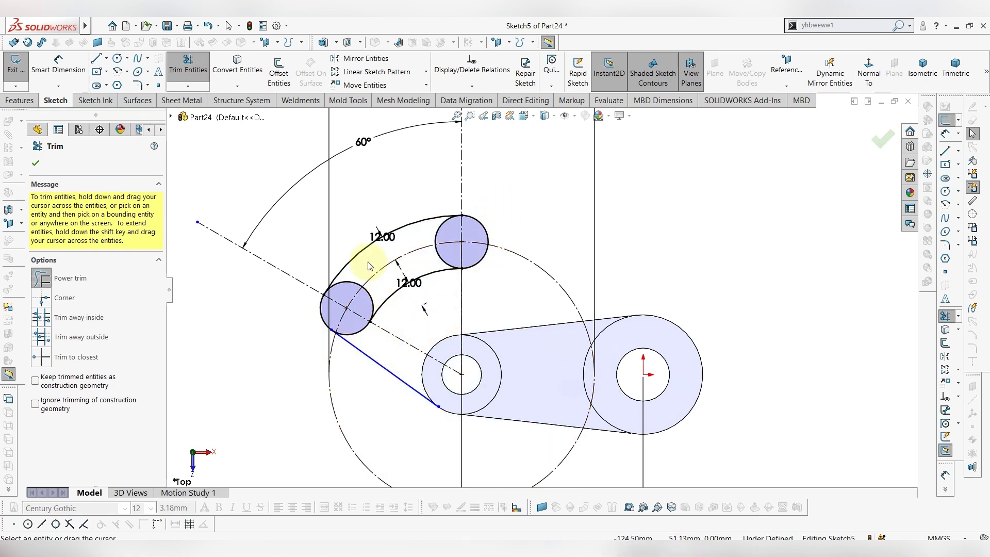
mouse_move(347, 272)
mouse_down()
mouse_move(377, 299)
mouse_move(428, 243)
mouse_move(447, 259)
mouse_move(436, 247)
mouse_up()
key(Escape)
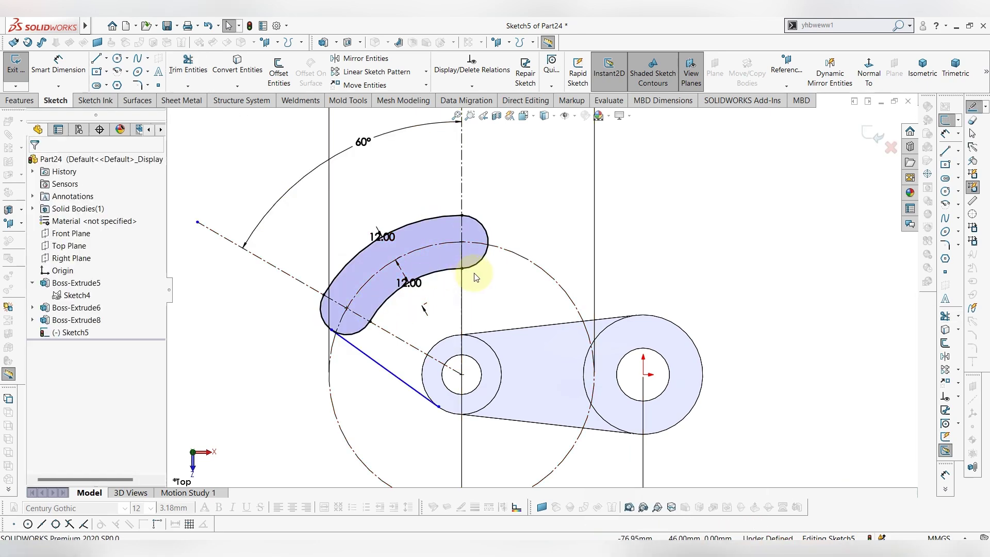
drag(413, 284, 381, 268)
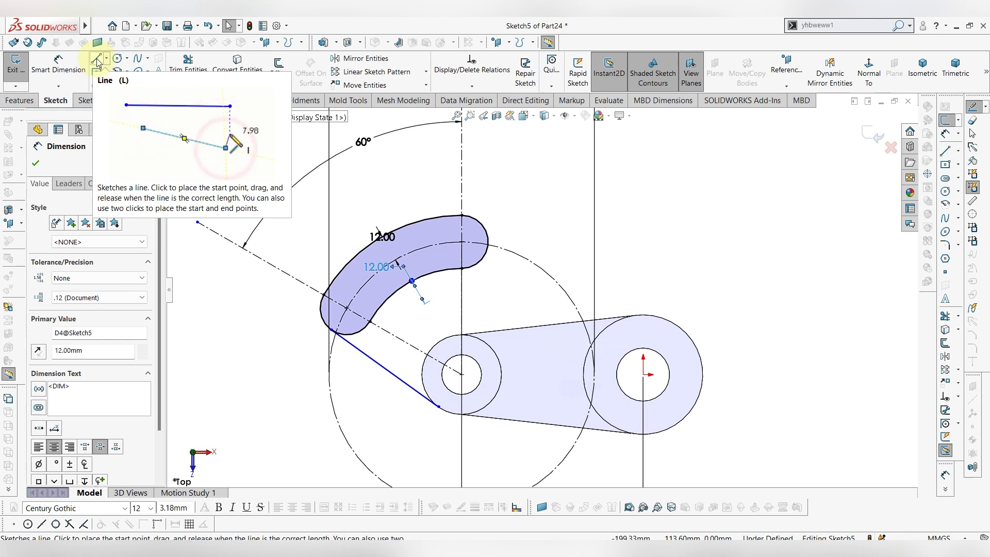
Draw a line from the slot's right arc end down to the arm's upper edge.
click(97, 62)
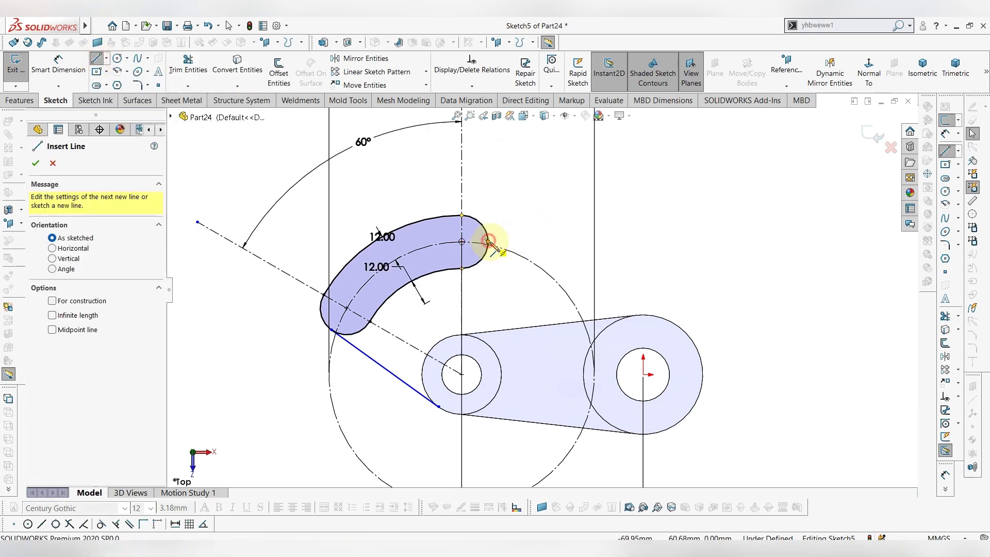
click(488, 242)
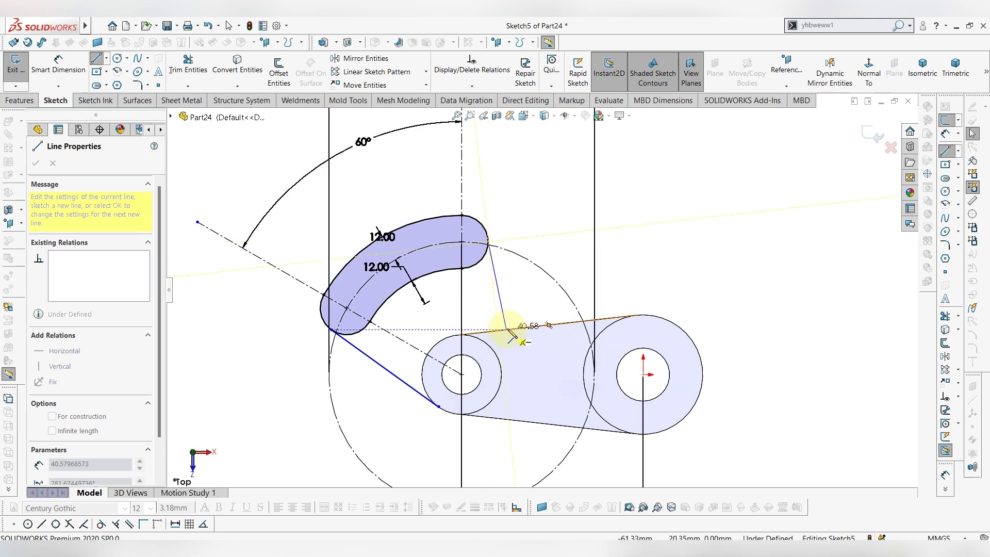
click(509, 328)
key(Escape)
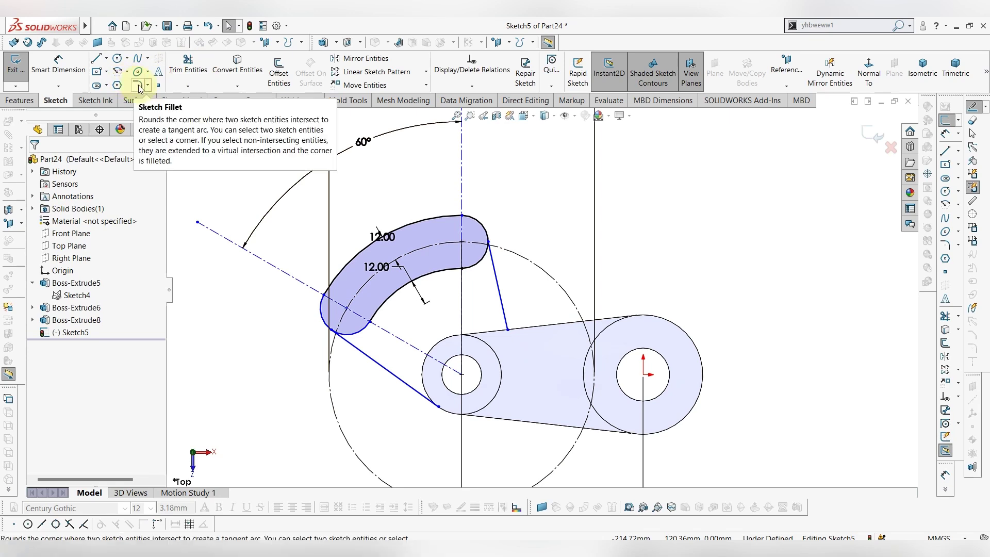
Convert the arm's upper edge into sketch geometry after abandoning an offset attempt.
click(278, 70)
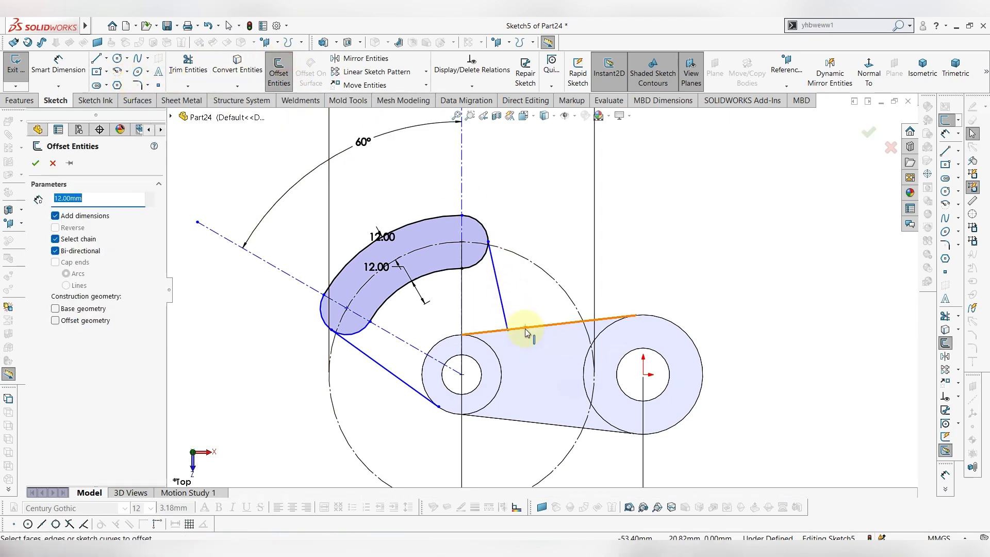
click(530, 327)
key(Return)
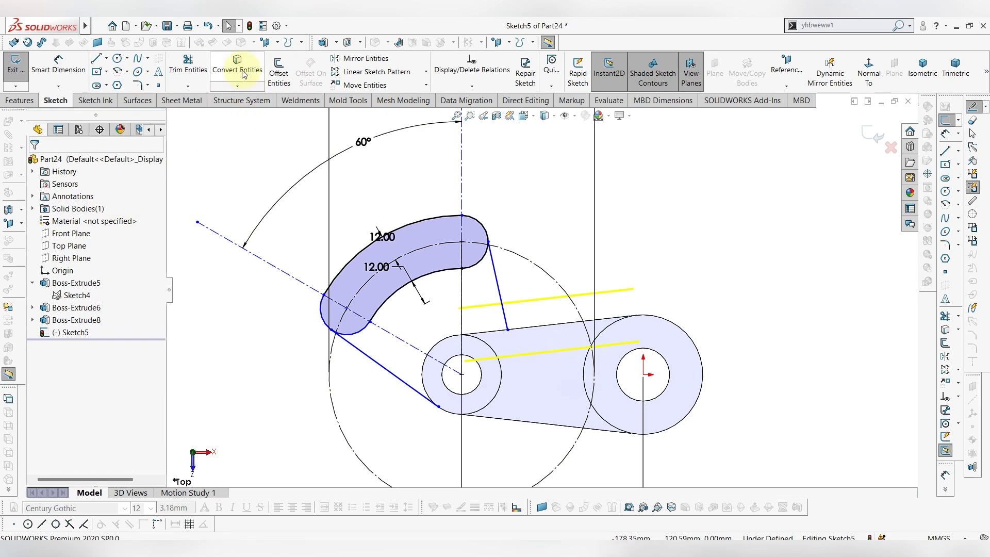
click(237, 64)
click(530, 330)
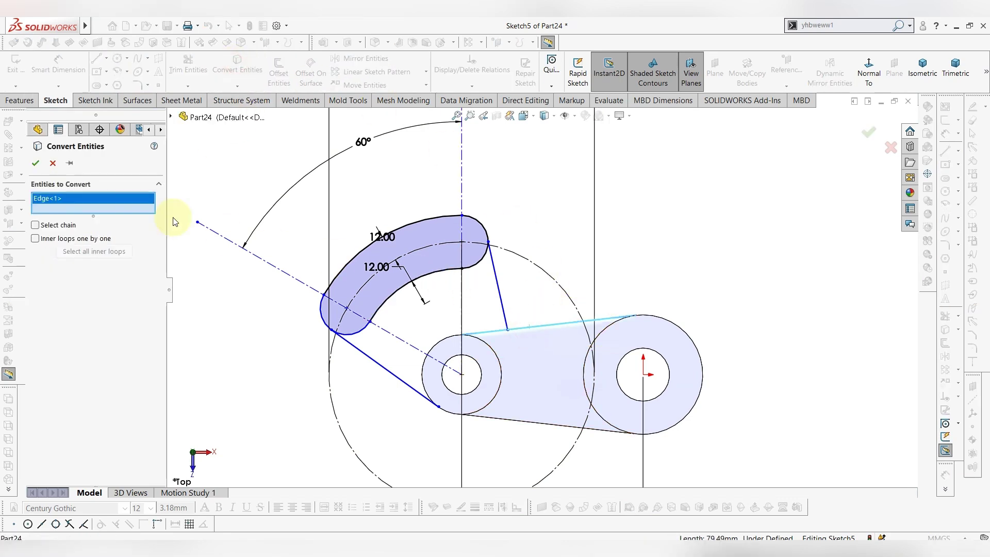
click(35, 163)
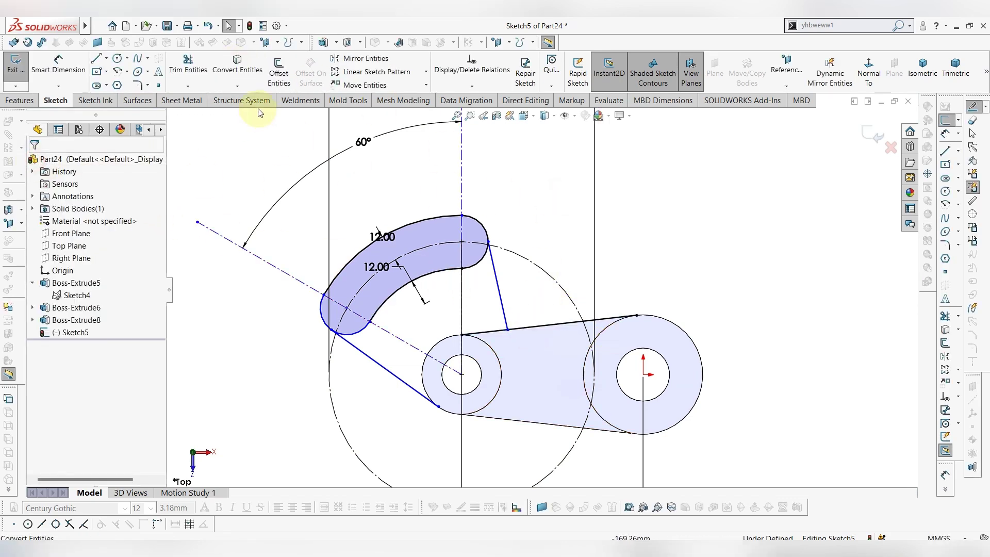
click(141, 86)
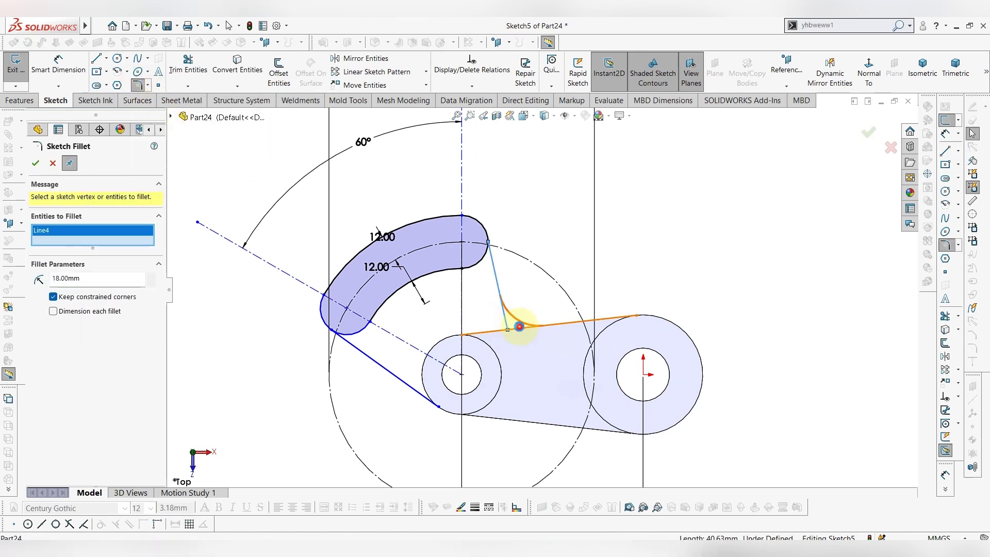
Round the corner between the new line and the arm's upper edge with an R18 fillet.
click(513, 326)
click(525, 292)
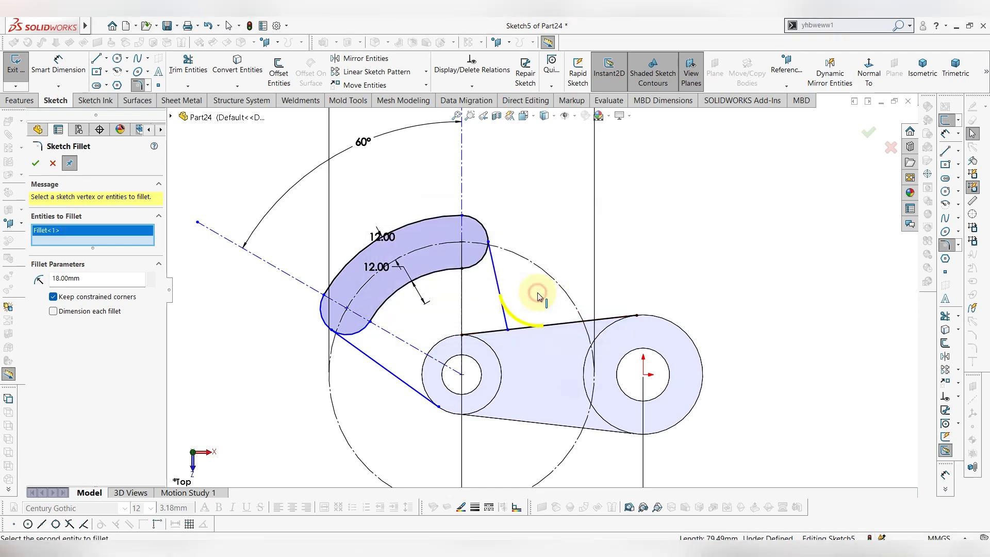
click(35, 163)
key(Escape)
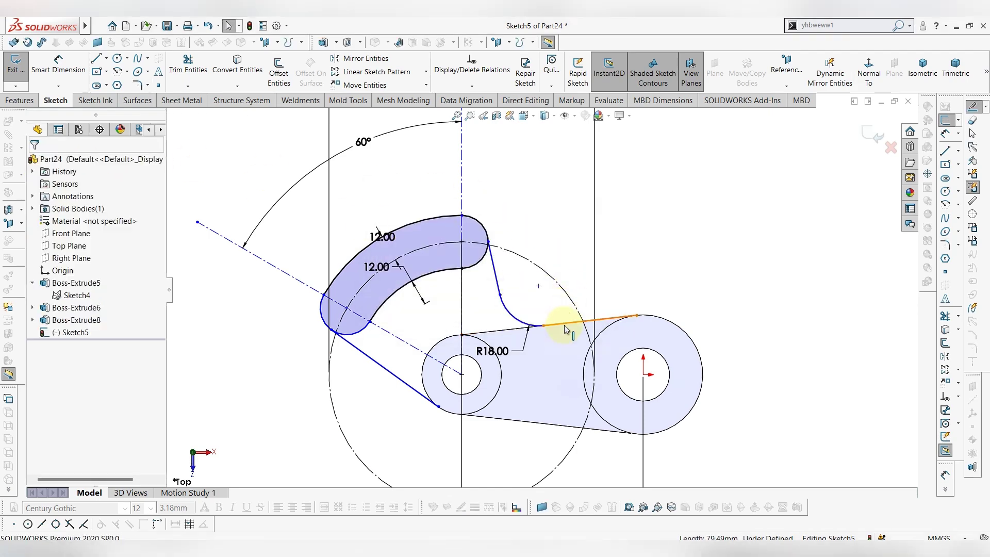
right_click(590, 319)
key(Escape)
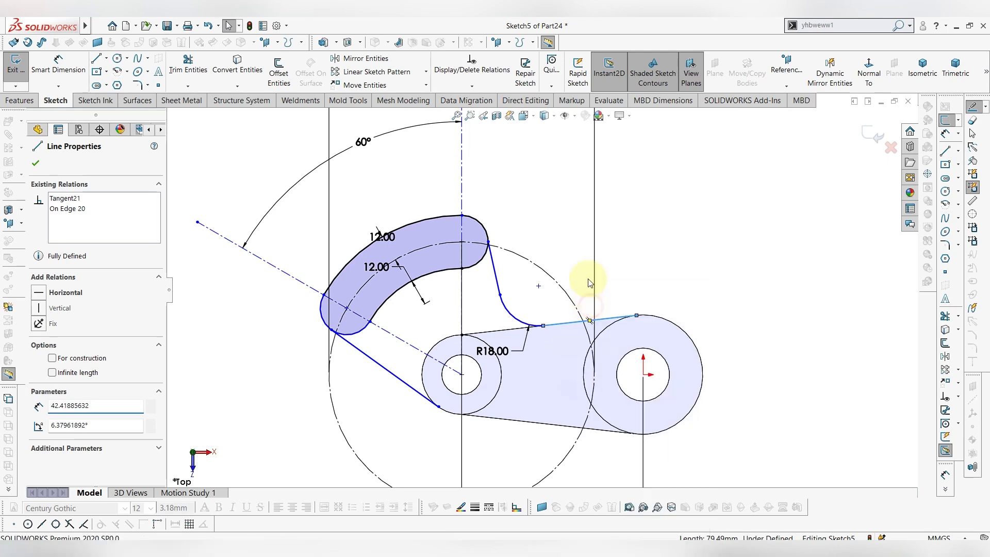
key(Escape)
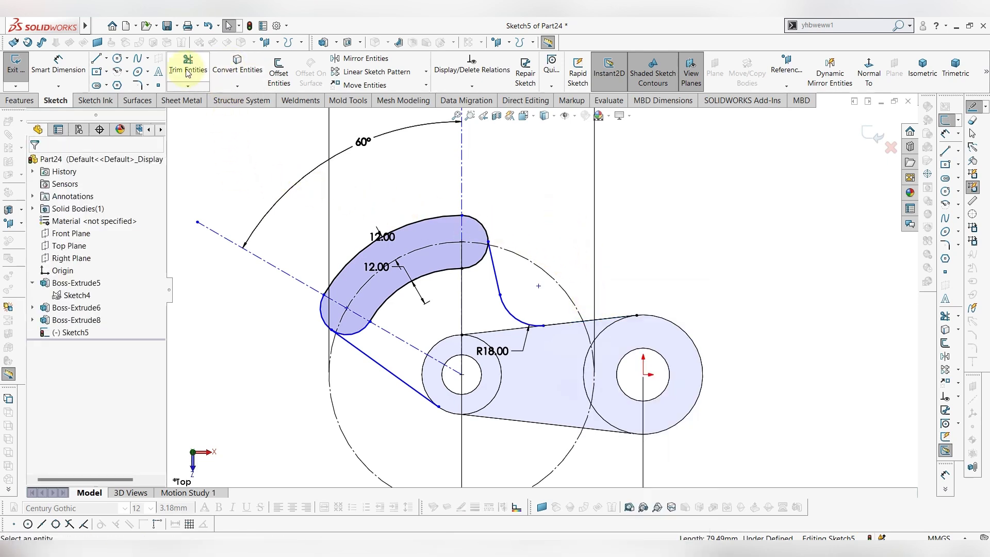
Convert the arm's upper edge and the central boss circle into sketch geometry.
click(238, 67)
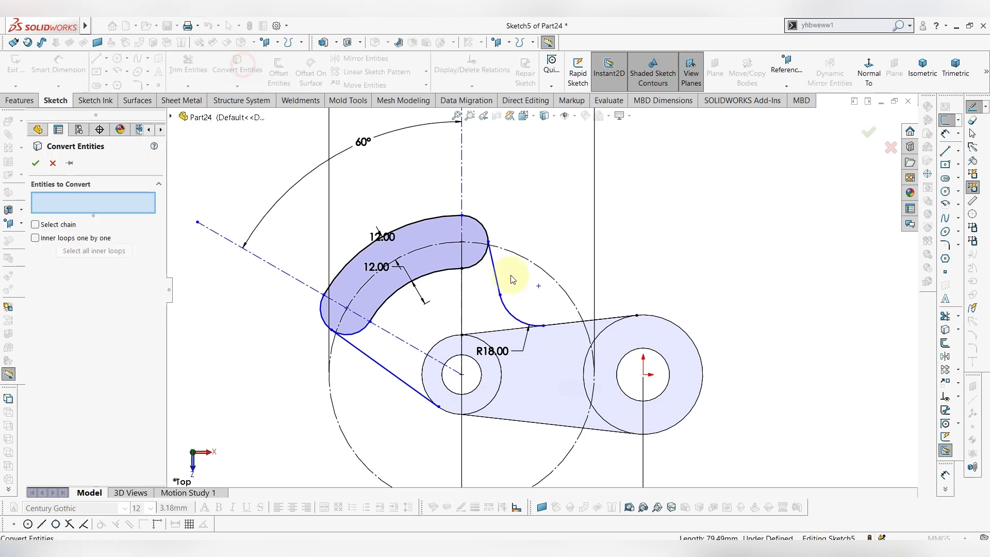
click(496, 336)
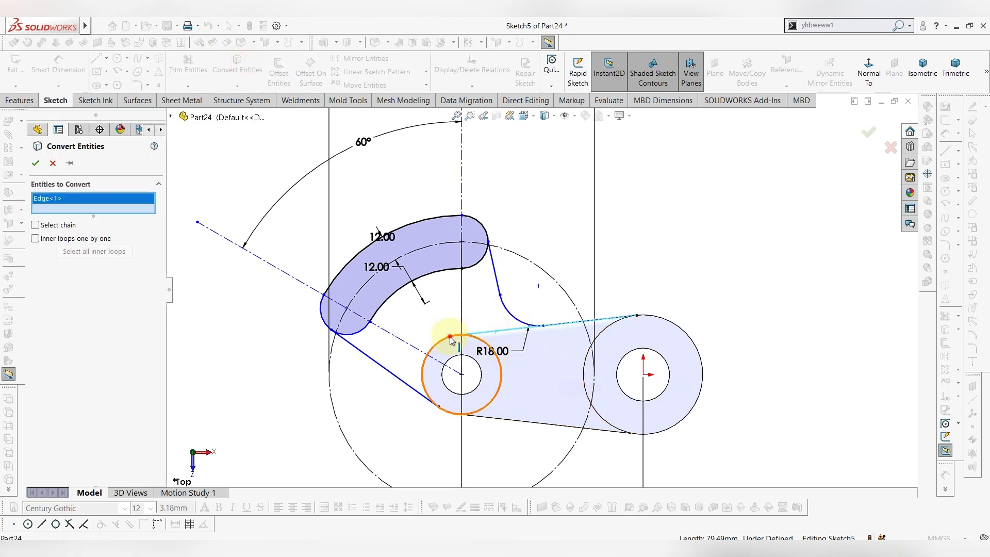
click(450, 339)
click(36, 163)
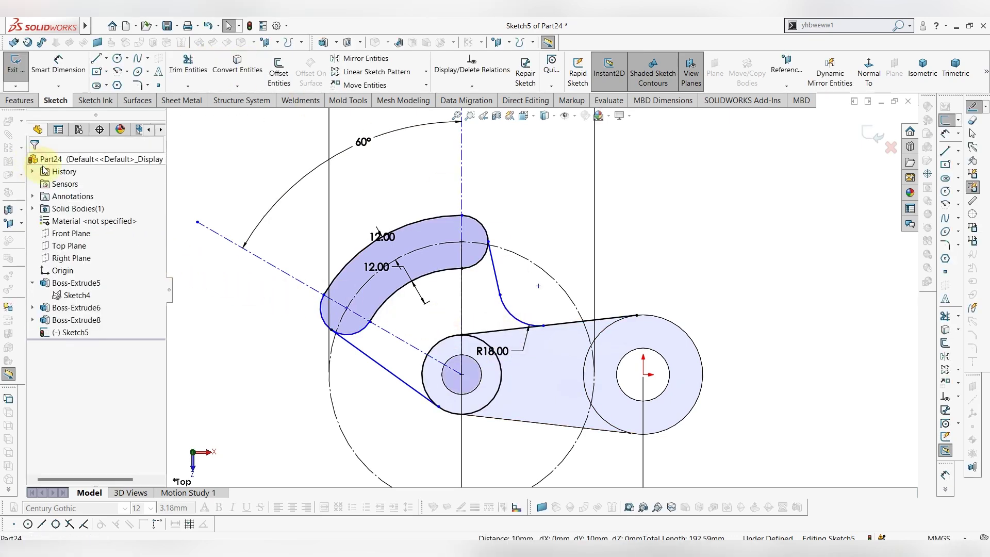
Trim the extra segment near the small boss and delete the conflicting sketch item.
click(185, 65)
mouse_move(559, 306)
mouse_down()
mouse_move(562, 327)
mouse_move(608, 320)
mouse_up()
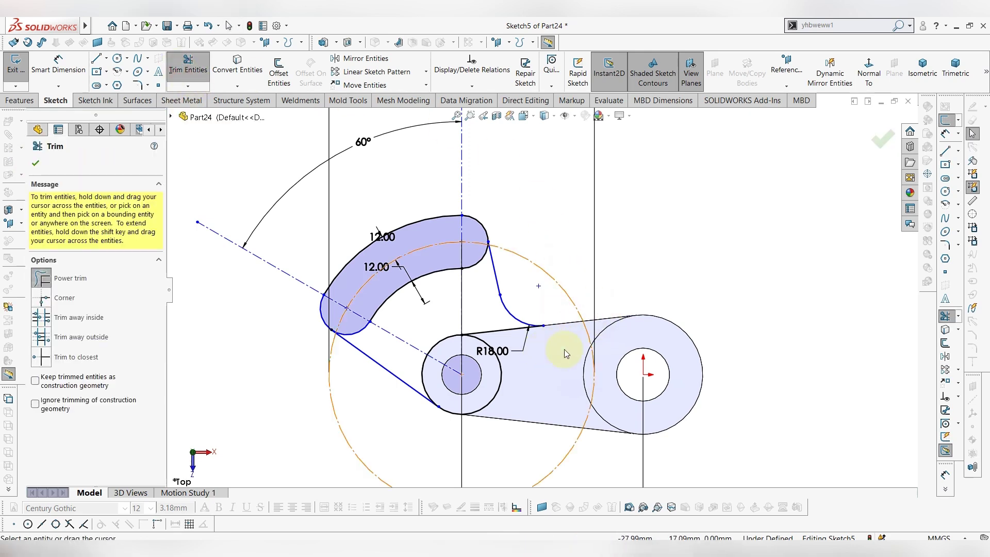
drag(504, 367, 495, 366)
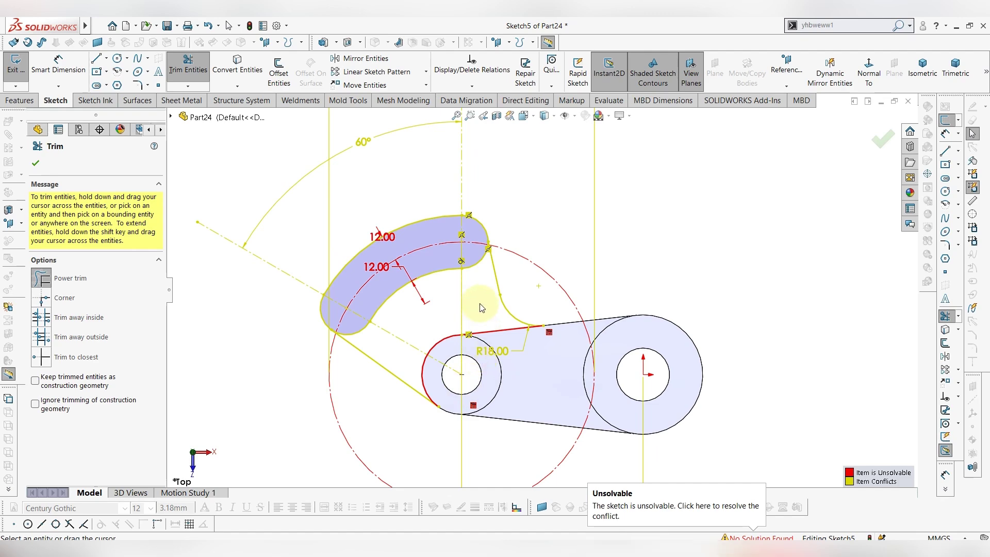
key(Escape)
right_click(547, 333)
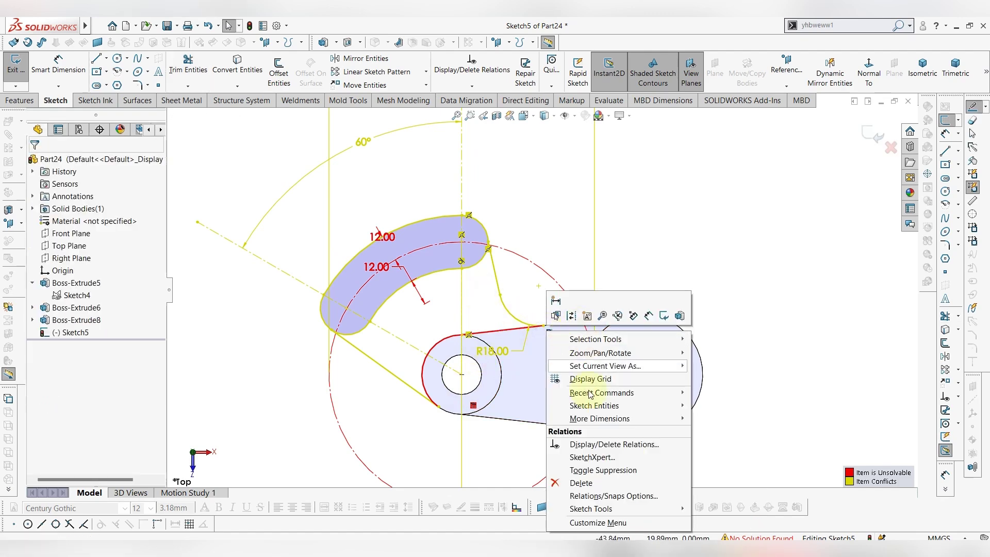
click(580, 483)
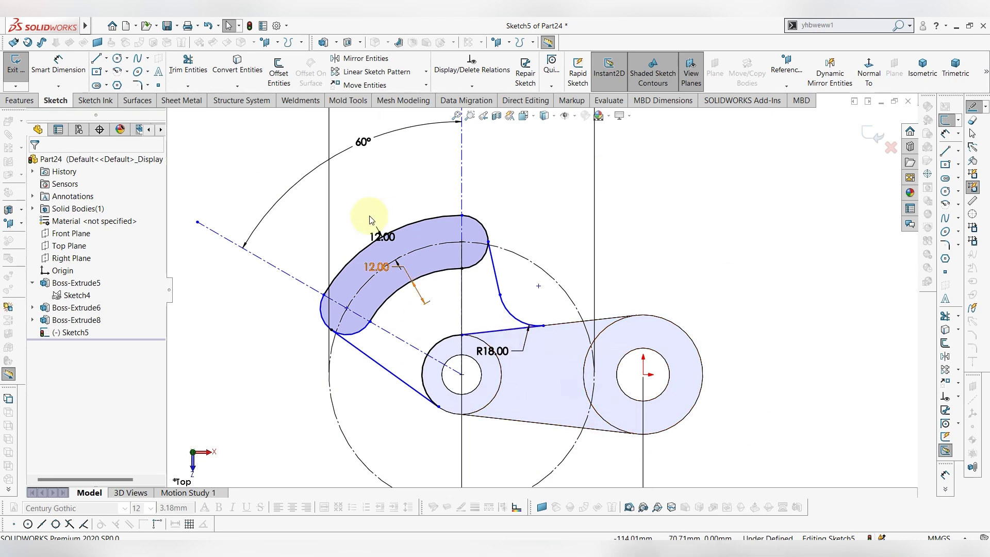
Offset the slot's four arcs 6.00 mm, reversed to the inside.
click(279, 73)
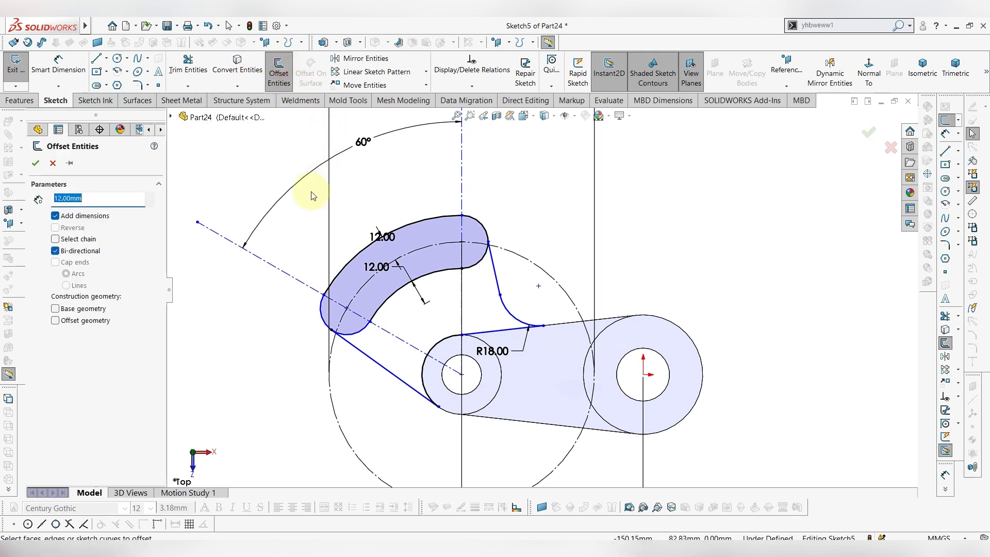
text(6)
click(446, 218)
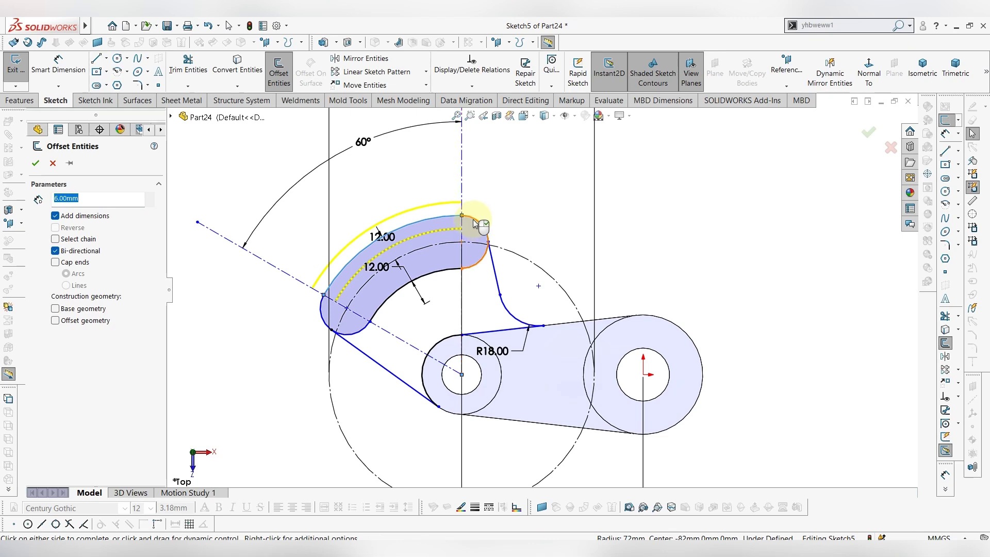
click(482, 229)
click(423, 278)
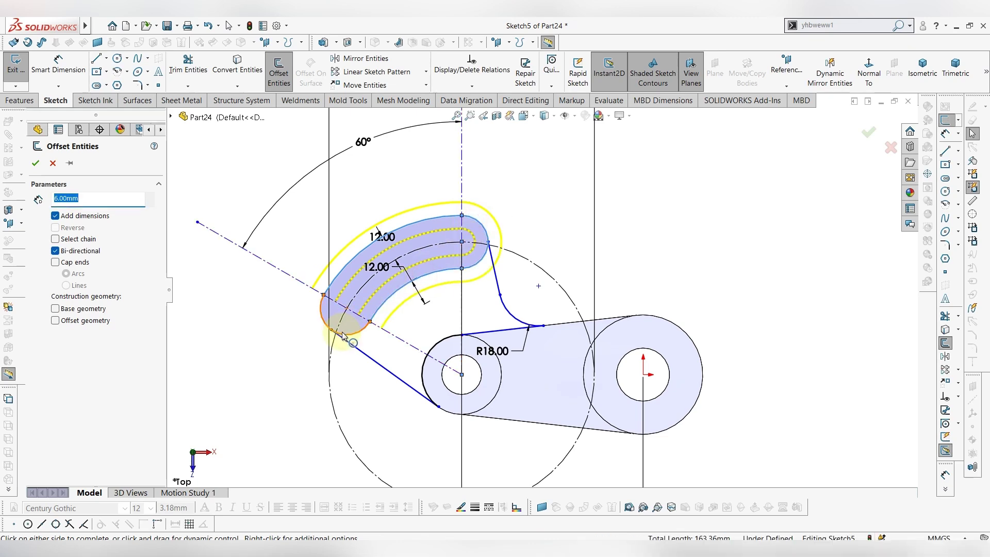
click(343, 334)
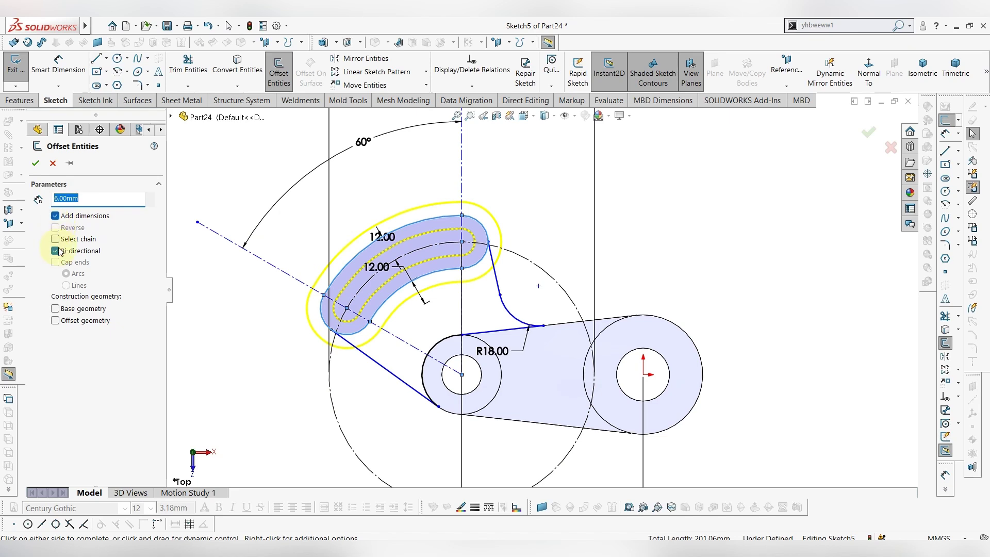
click(55, 228)
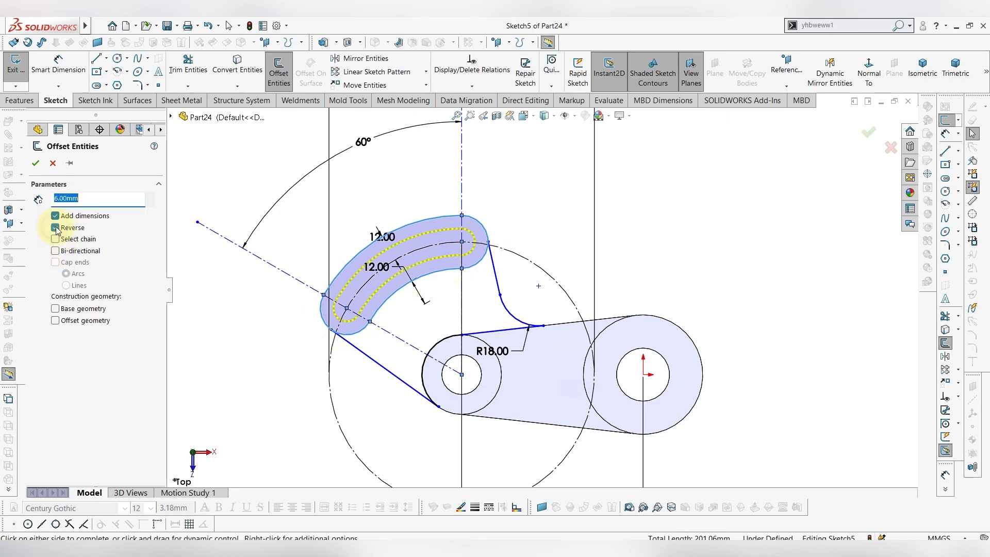
click(35, 163)
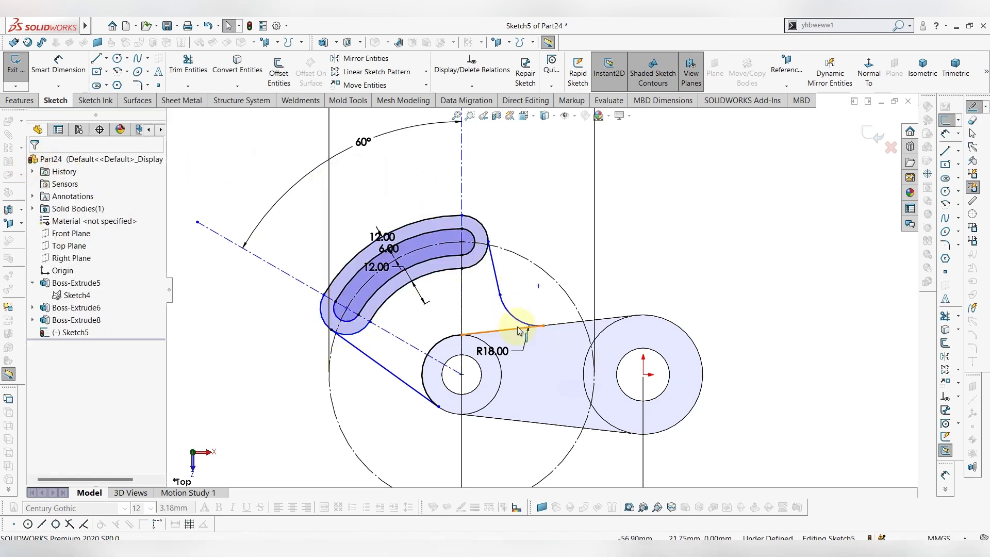
Extrude the web region between the slotted arm and both bosses to 8 mm depth.
middle_drag(524, 272, 601, 248)
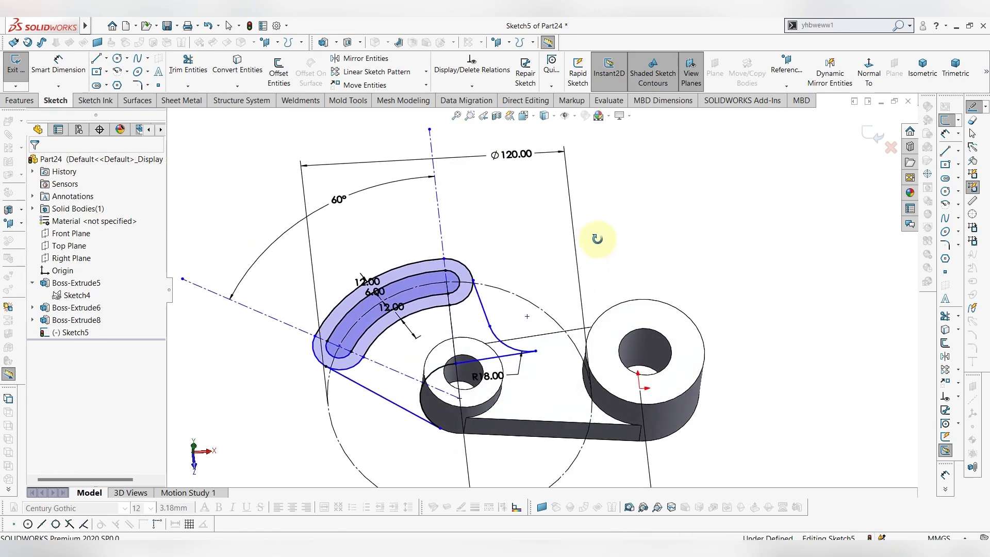
click(975, 185)
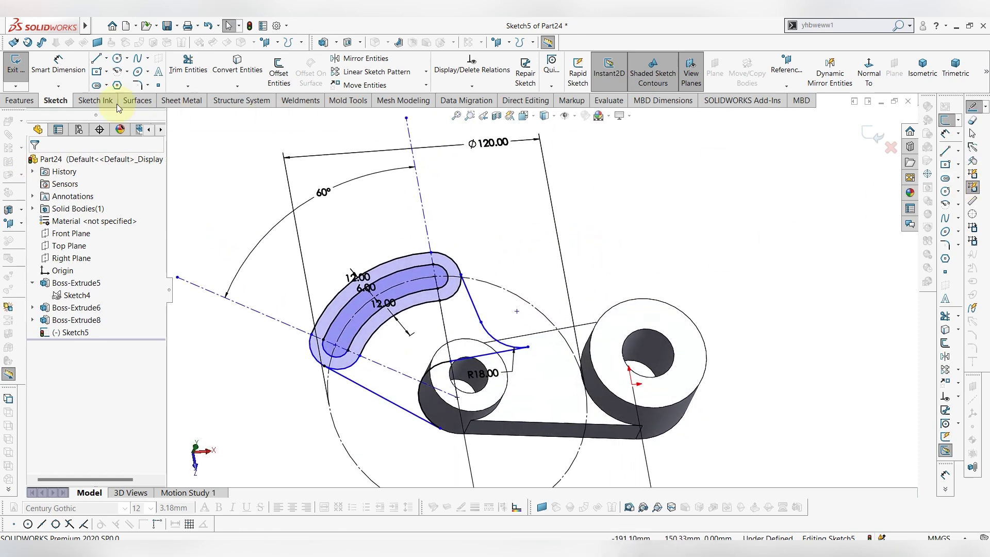
click(18, 101)
click(21, 70)
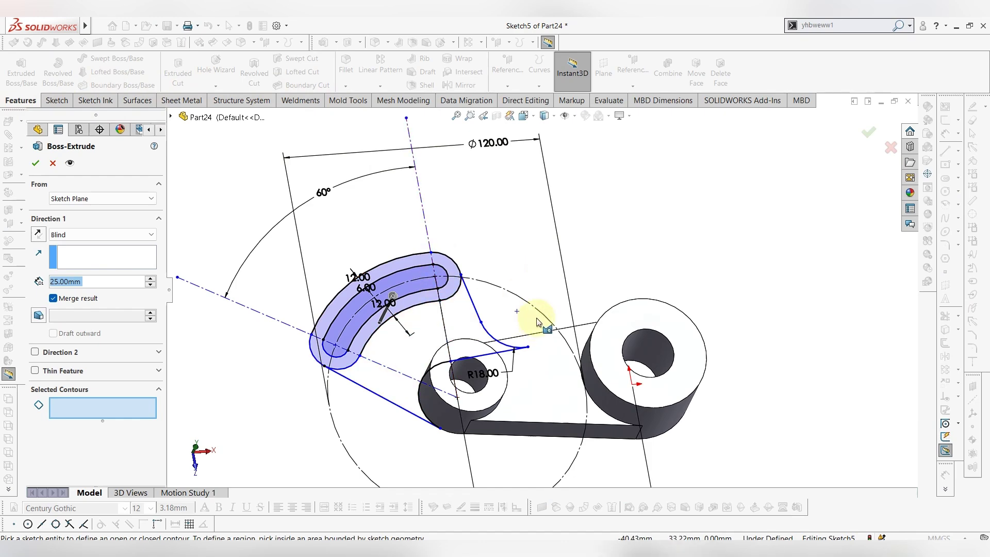
mouse_move(536, 317)
middle_down()
mouse_move(545, 285)
mouse_move(557, 298)
middle_up()
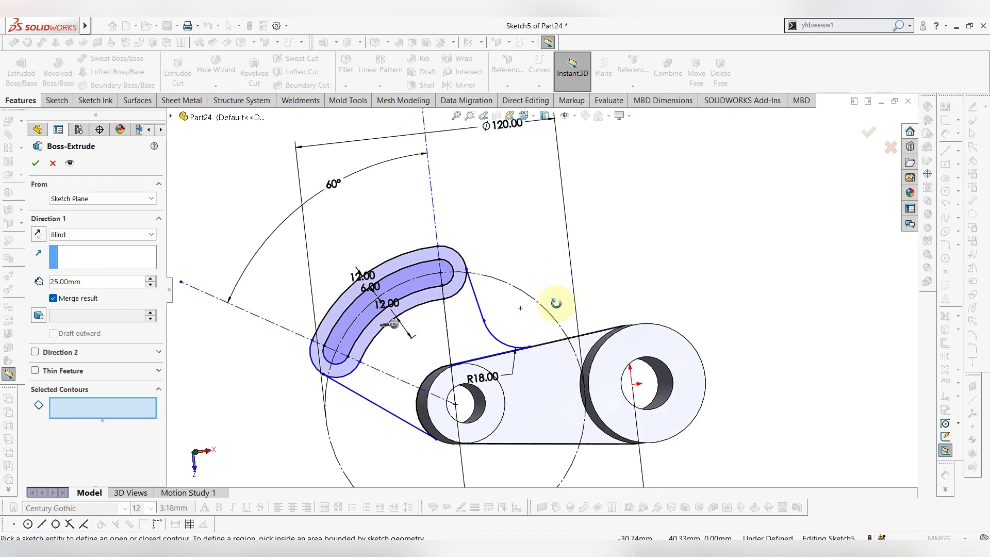
click(467, 332)
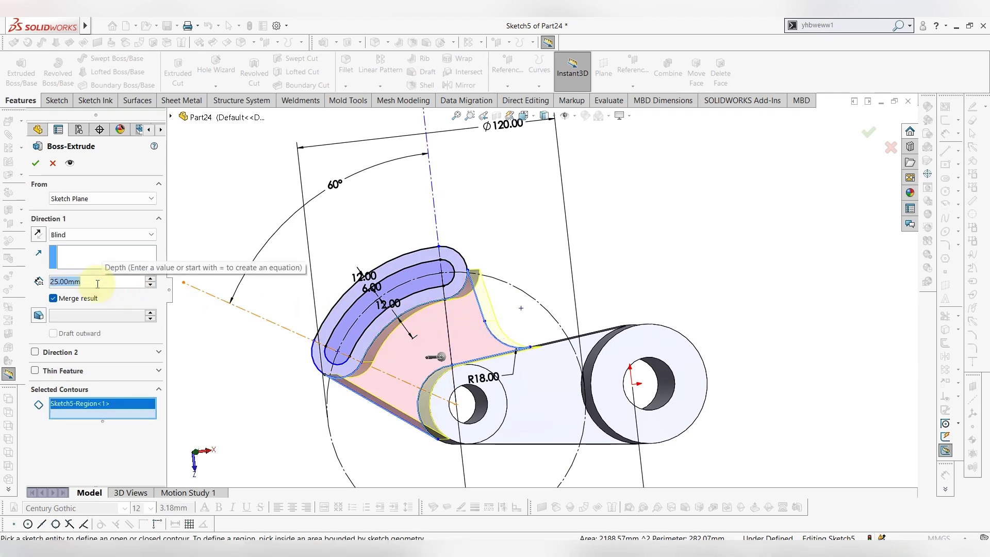
text(8)
key(Return)
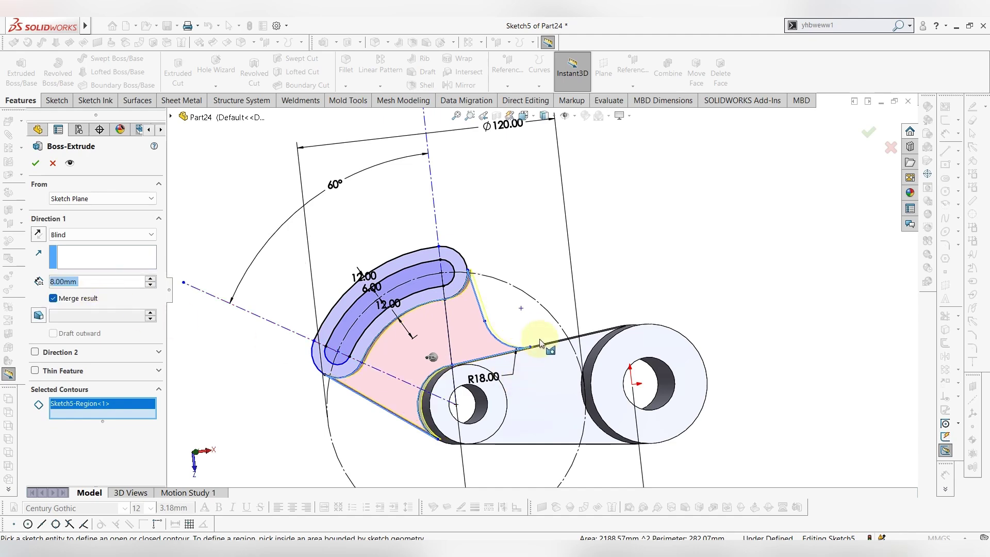
mouse_move(564, 309)
middle_down()
mouse_move(608, 248)
mouse_move(558, 245)
middle_up()
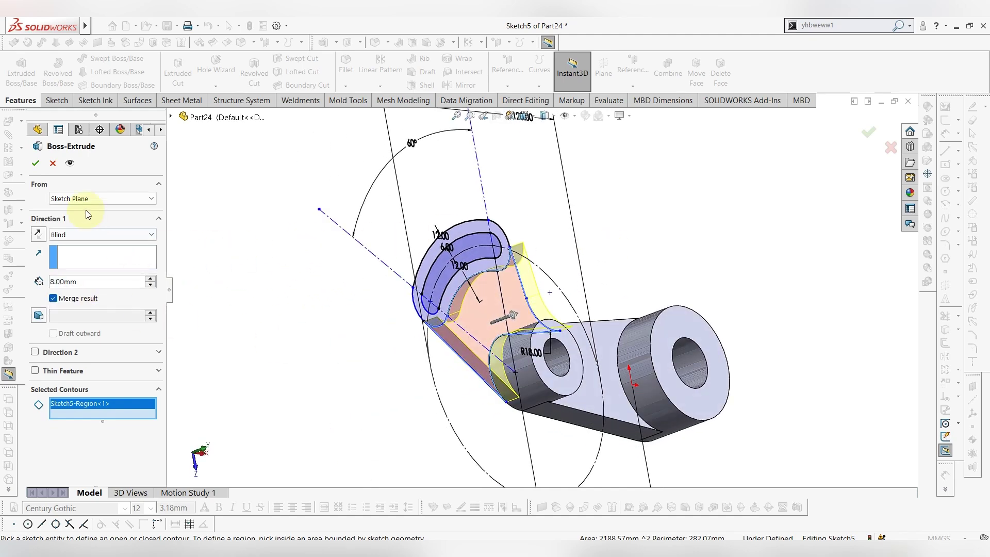
click(39, 165)
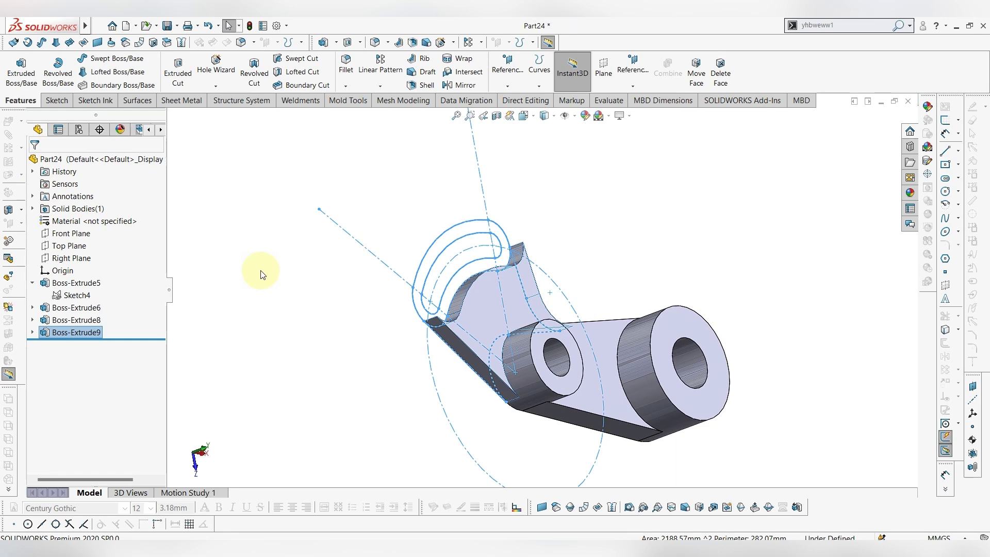
Reuse Sketch5 under Boss-Extrude9 to extrude the slot ring region 13 mm as Boss-Extrude10.
click(33, 332)
click(77, 345)
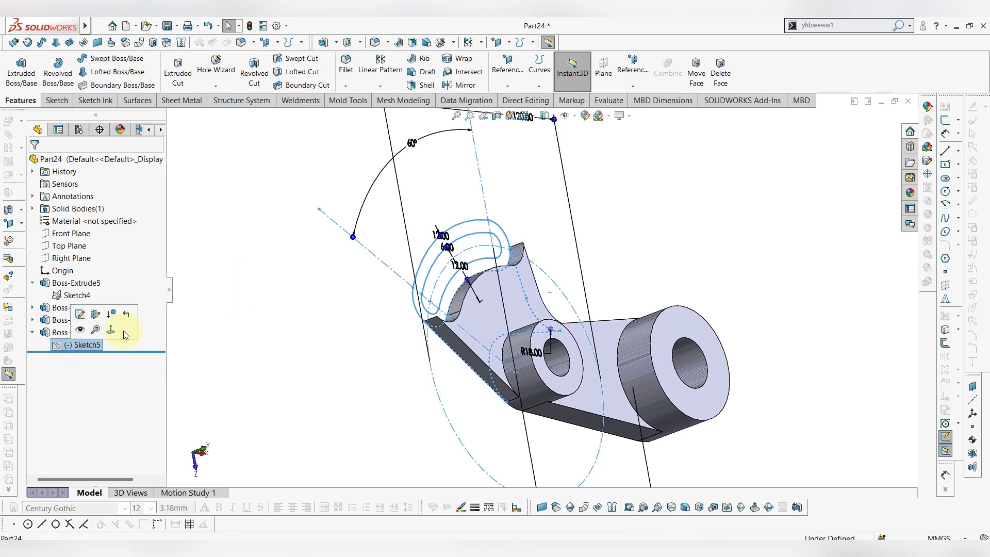
click(19, 75)
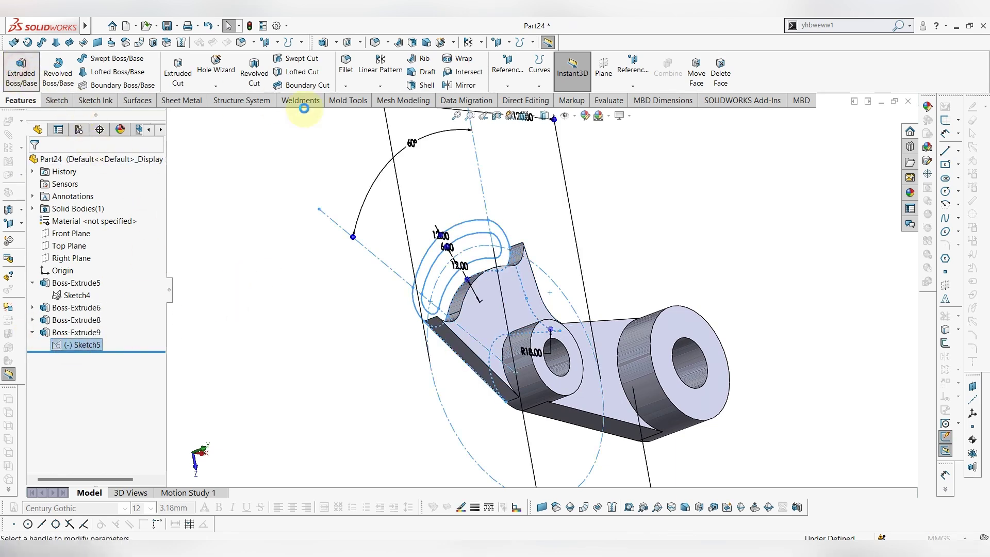
click(439, 247)
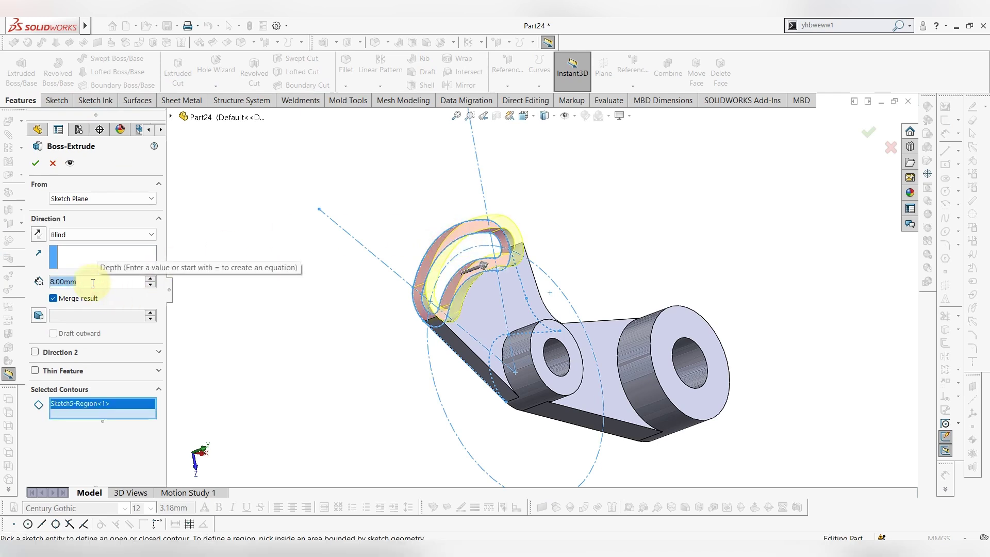
text(13)
key(Return)
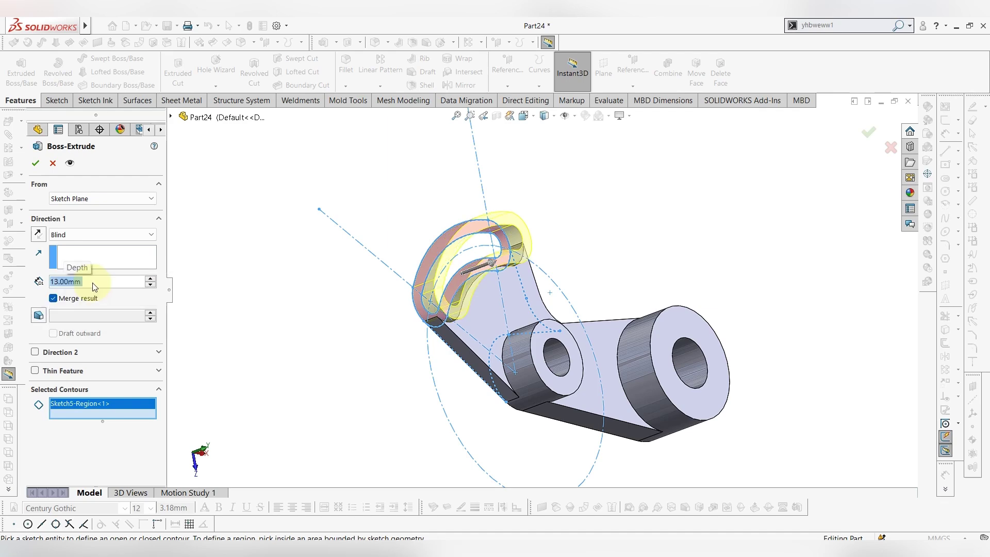
click(37, 163)
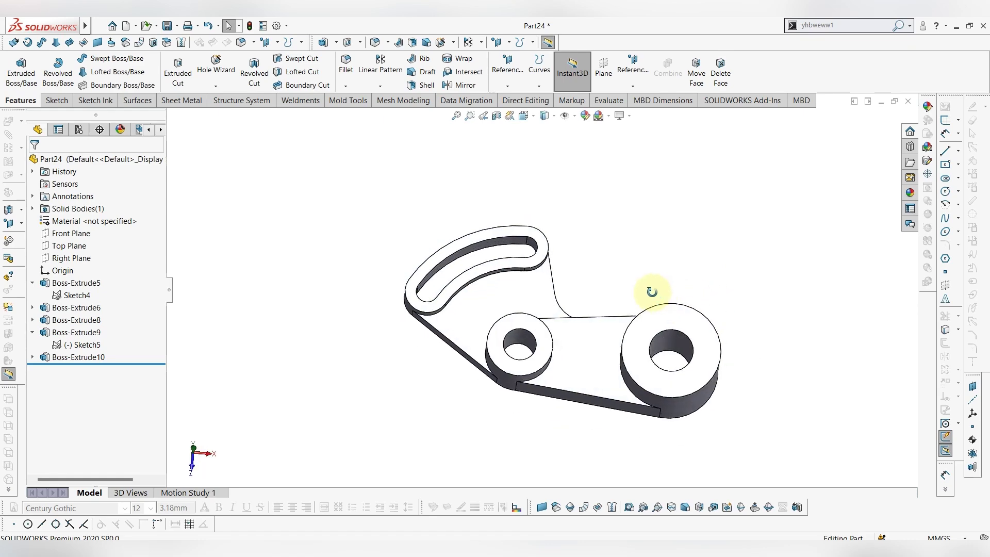
Apply the Solid Red colour appearance to the entire part.
mouse_move(700, 296)
middle_down()
mouse_move(664, 279)
mouse_move(674, 332)
mouse_move(663, 371)
mouse_move(641, 354)
mouse_move(674, 249)
mouse_move(651, 275)
mouse_move(711, 380)
mouse_move(701, 341)
mouse_move(713, 338)
mouse_move(710, 347)
middle_up()
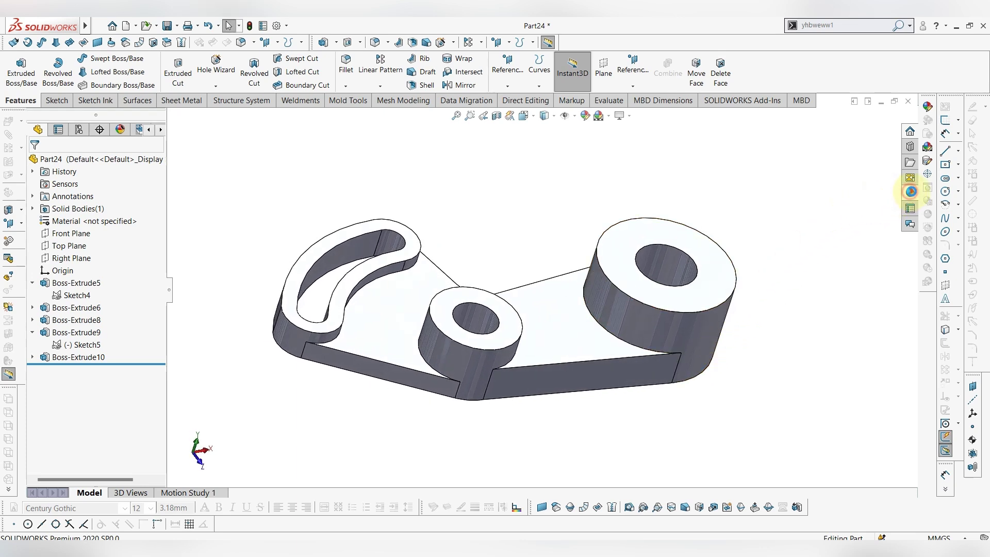
click(911, 191)
click(737, 133)
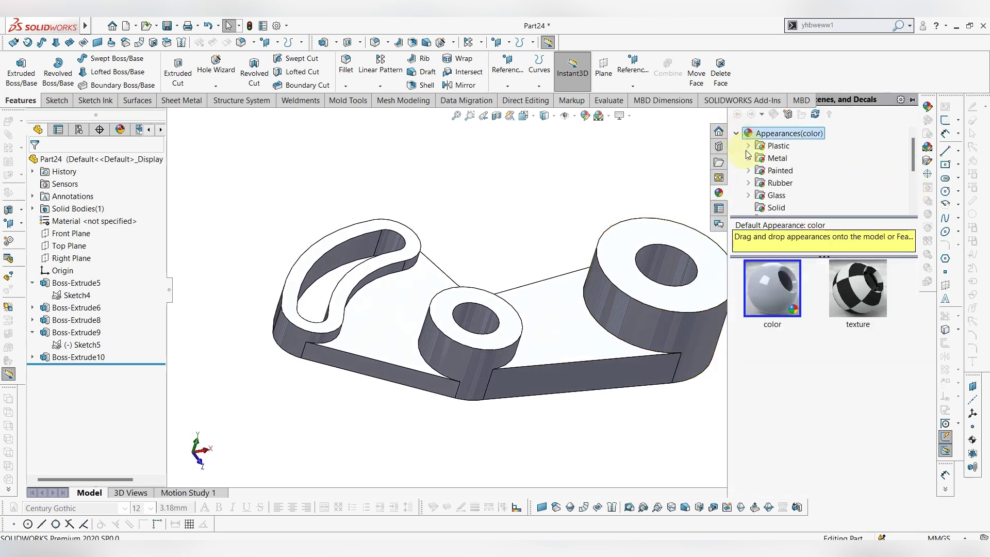
click(776, 209)
double_click(860, 286)
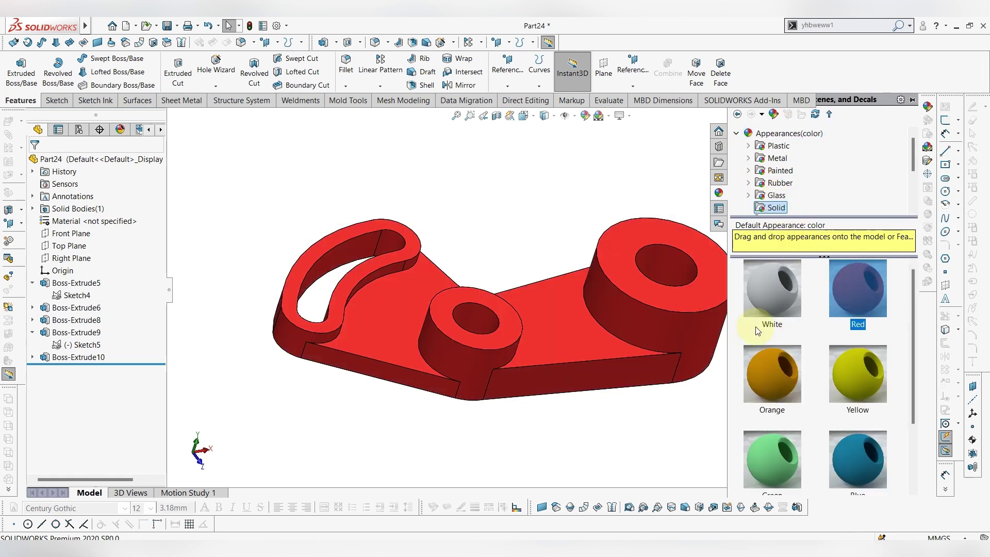
scroll(823, 375, down, 2)
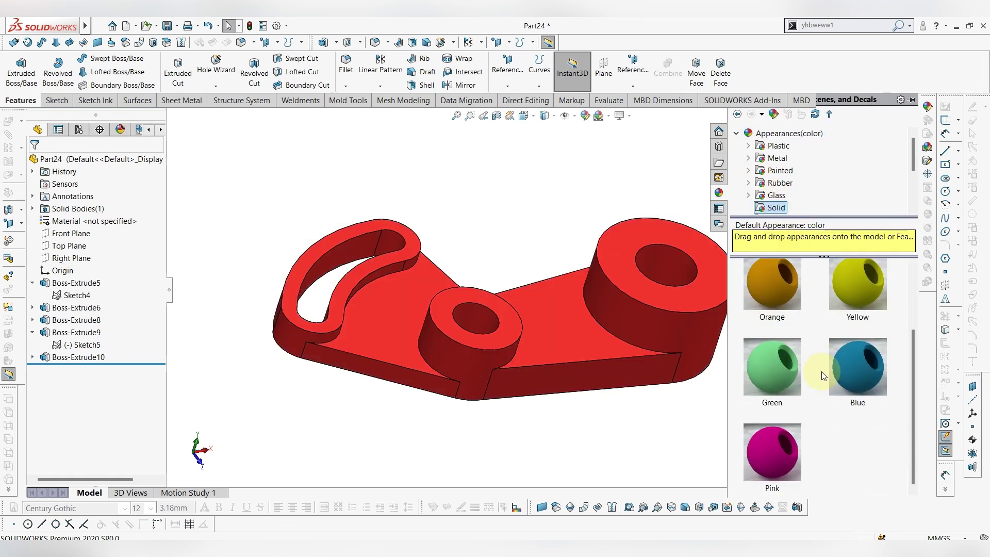
click(642, 452)
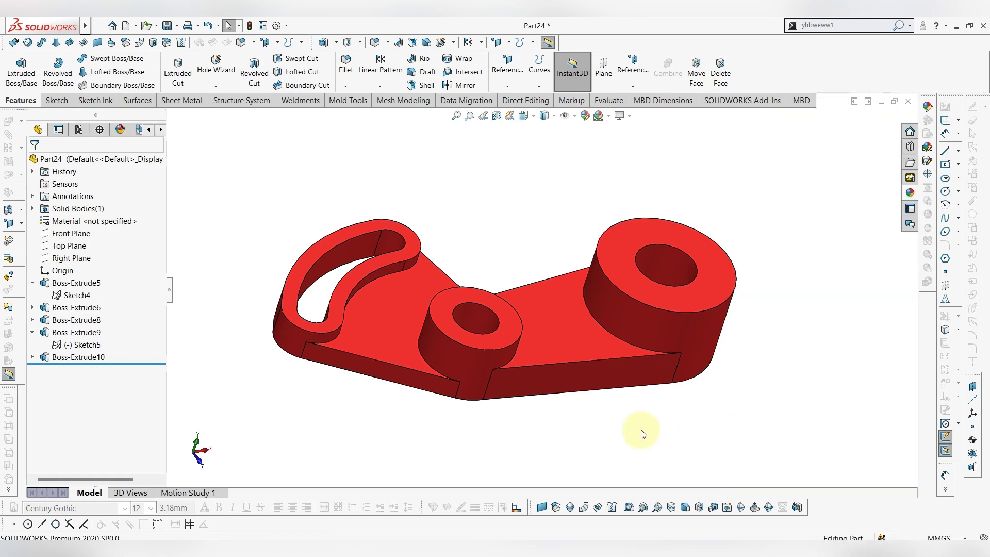
mouse_move(634, 462)
middle_down()
mouse_move(736, 435)
mouse_move(712, 499)
mouse_move(709, 175)
mouse_move(751, 366)
middle_up()
click(57, 100)
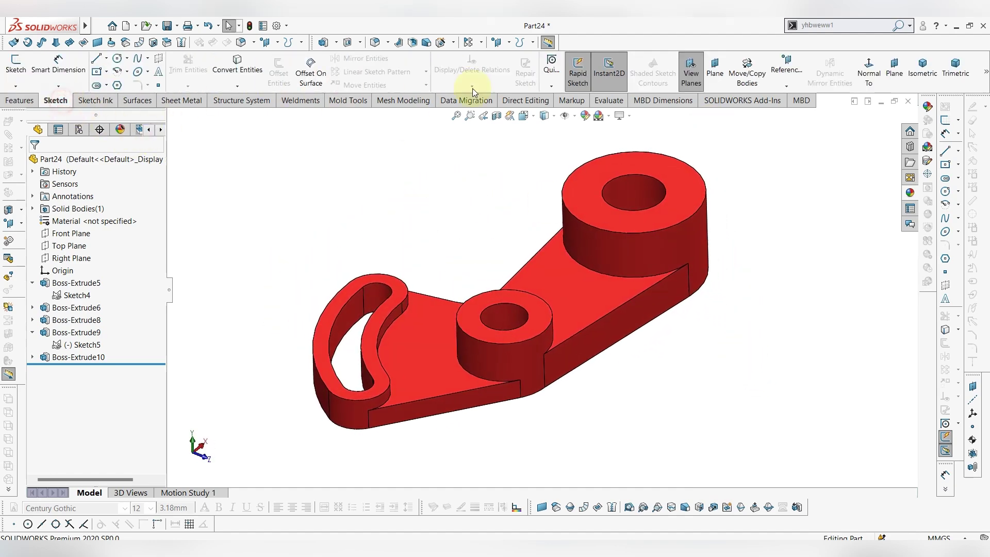
click(923, 75)
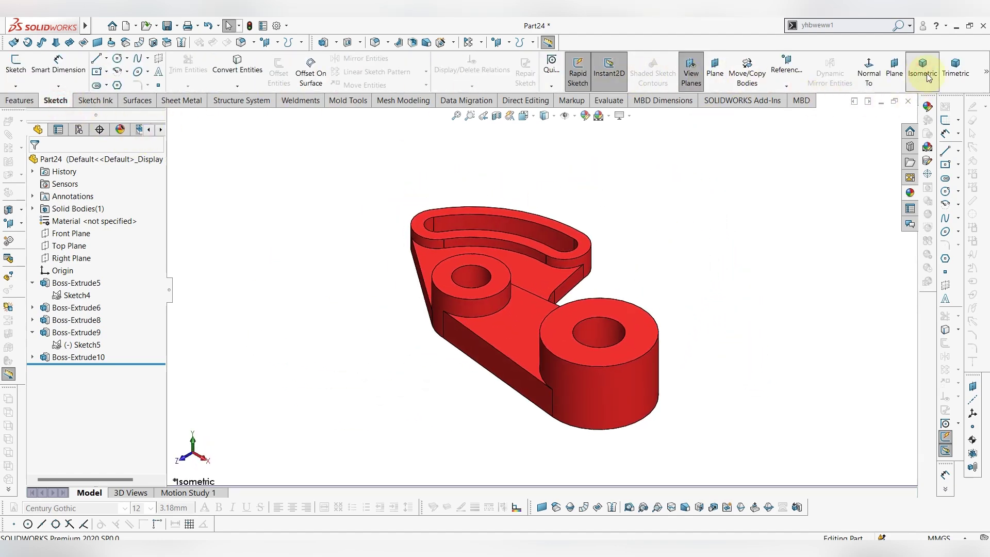
click(955, 69)
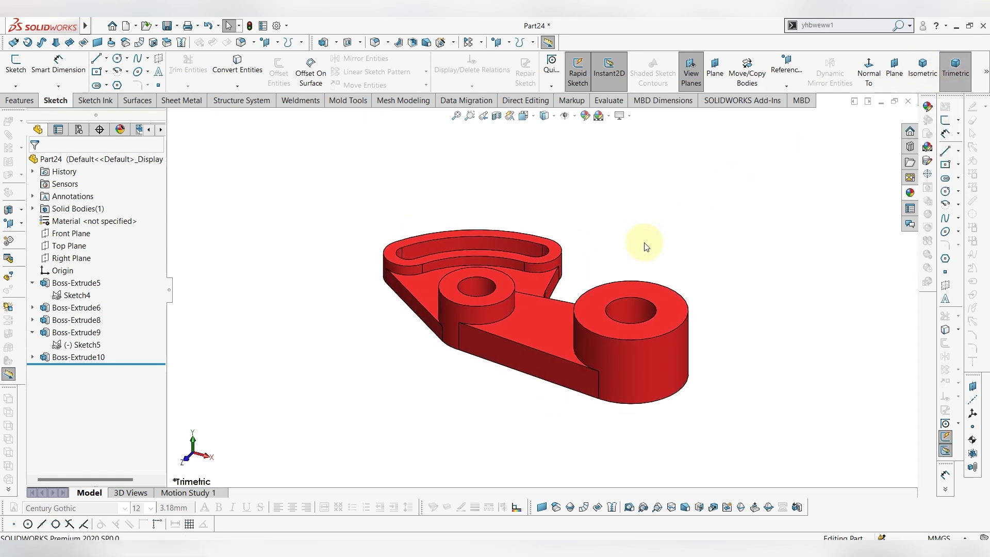
mouse_move(645, 245)
middle_down()
mouse_move(657, 310)
mouse_move(636, 188)
mouse_move(659, 236)
mouse_move(571, 220)
mouse_move(592, 316)
mouse_move(590, 261)
mouse_move(561, 276)
mouse_move(568, 310)
mouse_move(628, 202)
mouse_move(564, 276)
middle_up()
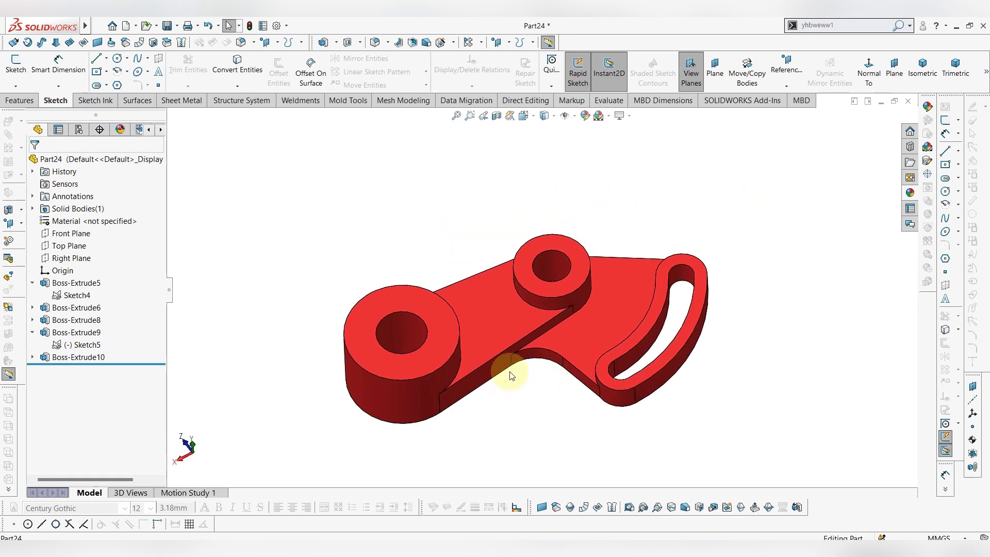